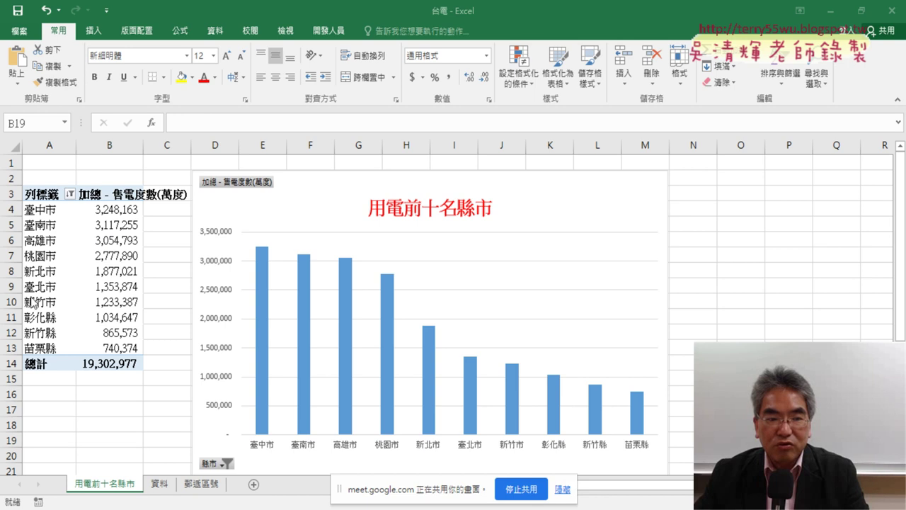
Open the Visual Basic editor from the Developer tab
{"action": "left_click", "coordinate": [329, 31]}
{"action": "left_click", "coordinate": [25, 62]}
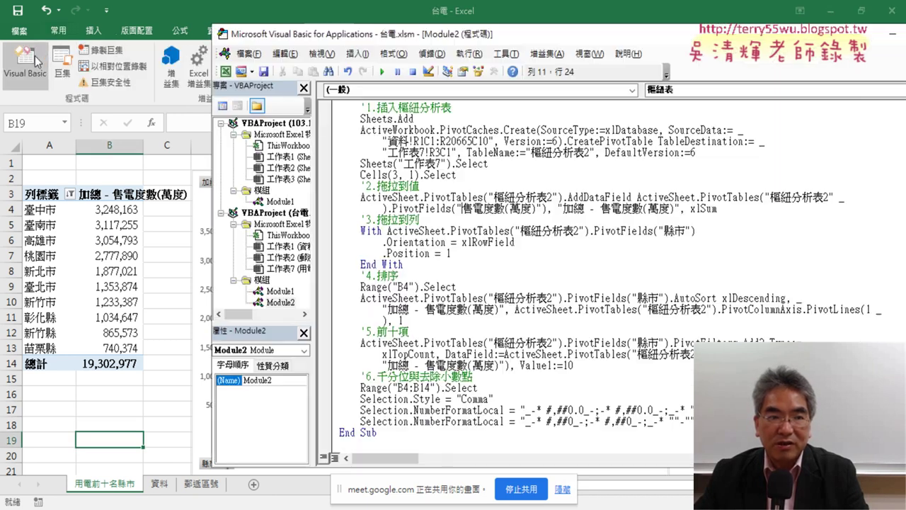
{"action": "scroll", "coordinate": [442, 220], "scroll_direction": "up", "scroll_amount": 1}
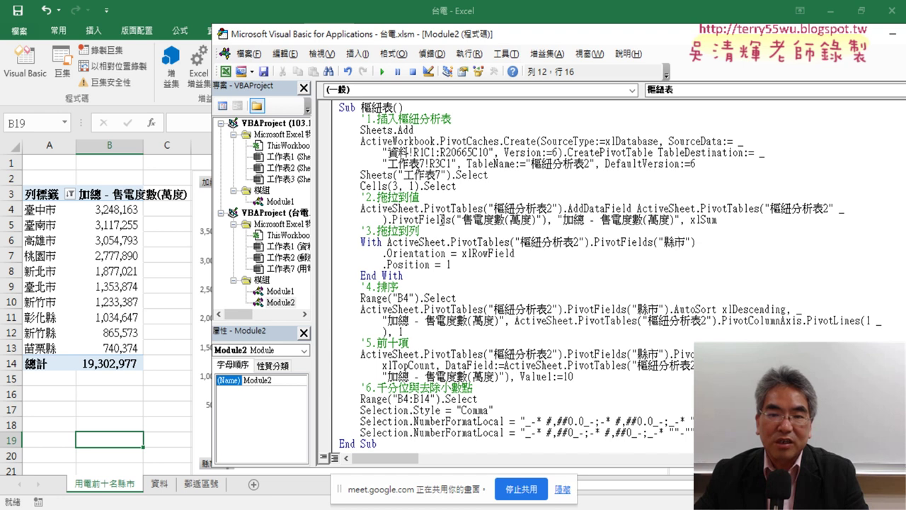
Delete the old 用電前十名縣市 sheet and return to the VBA editor
{"action": "right_click", "coordinate": [106, 486]}
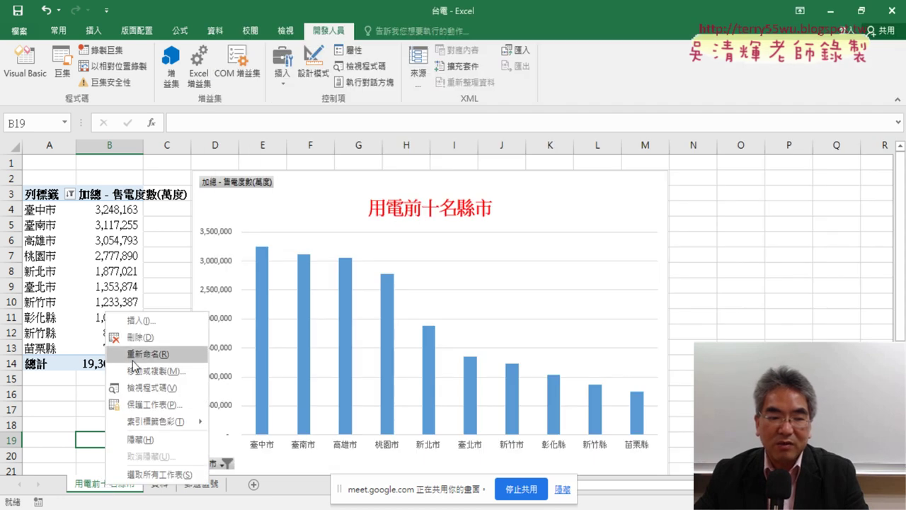
{"action": "left_click", "coordinate": [138, 337]}
{"action": "left_click", "coordinate": [410, 300]}
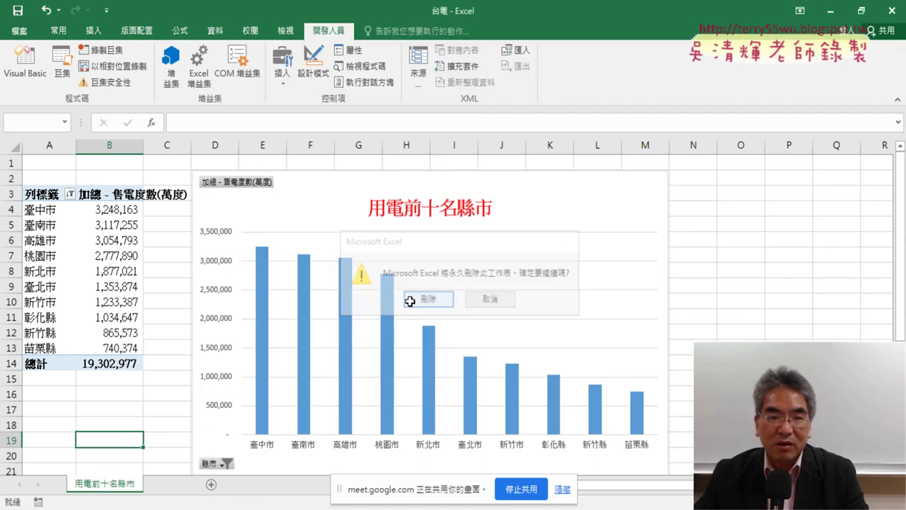
{"action": "left_click", "coordinate": [25, 62]}
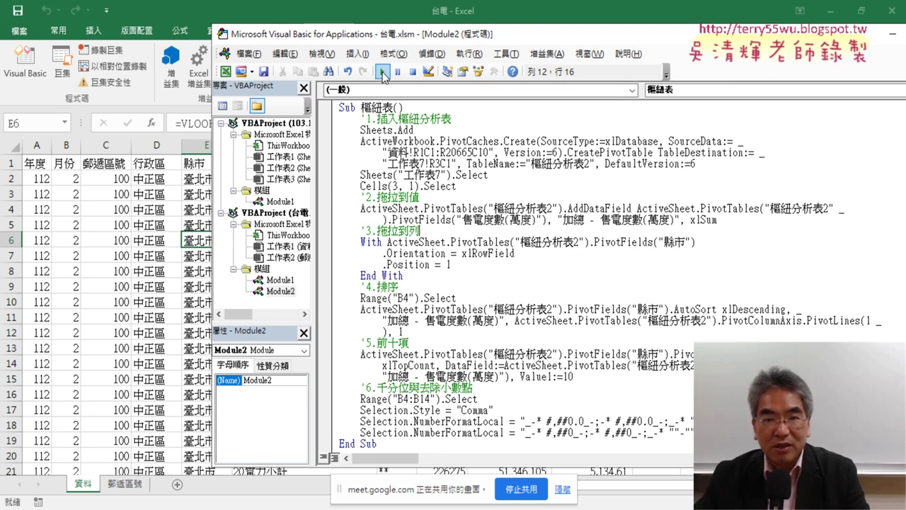
Step into Sub 樞紐表 and execute Sheets.Add, creating the new sheet 工作表8
{"action": "left_click", "coordinate": [383, 73]}
{"action": "key", "text": "F8"}
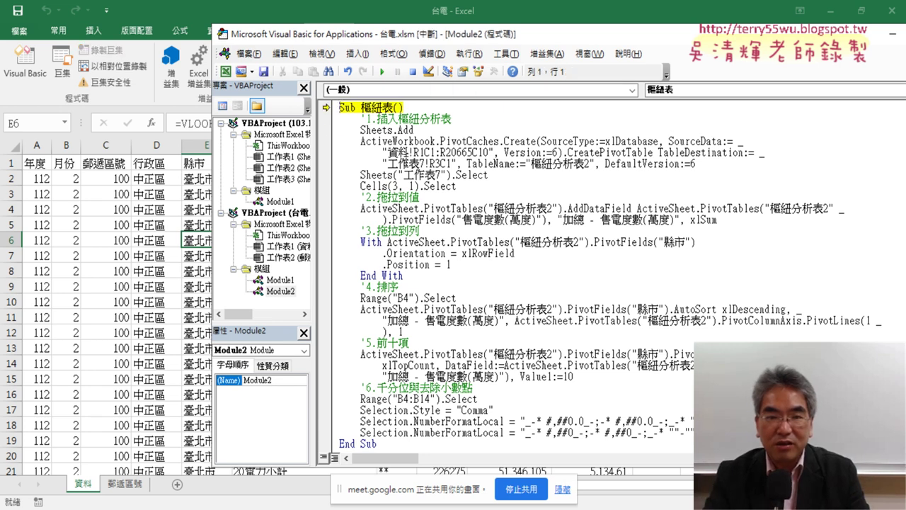
{"action": "key", "text": "F8"}
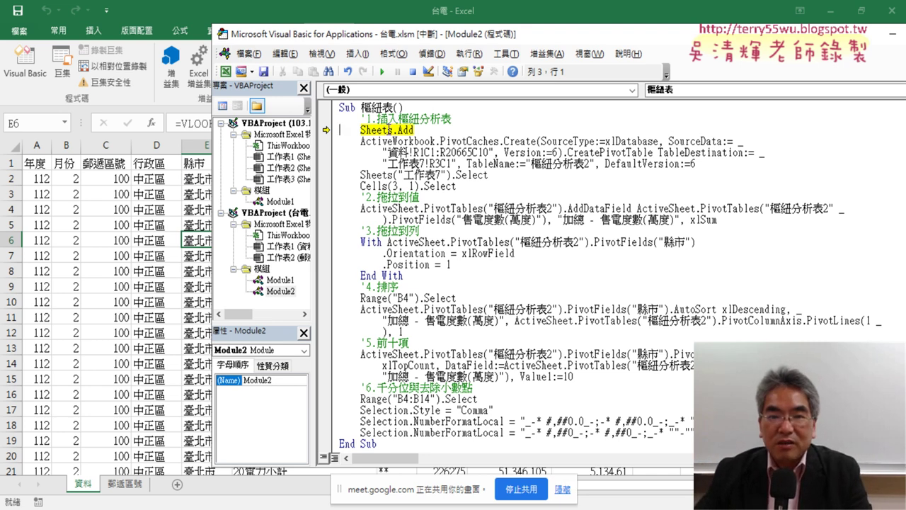
{"action": "left_click_drag", "start_coordinate": [420, 132], "coordinate": [359, 135]}
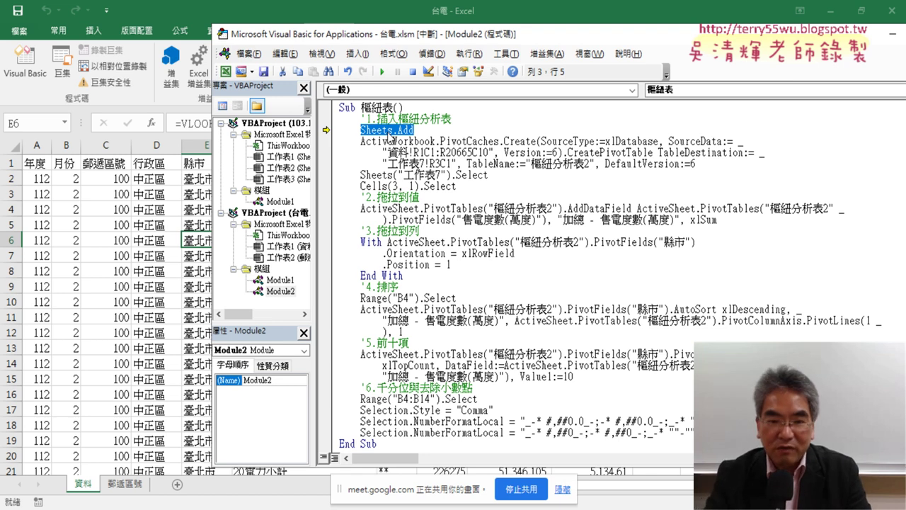
{"action": "key", "text": "F8"}
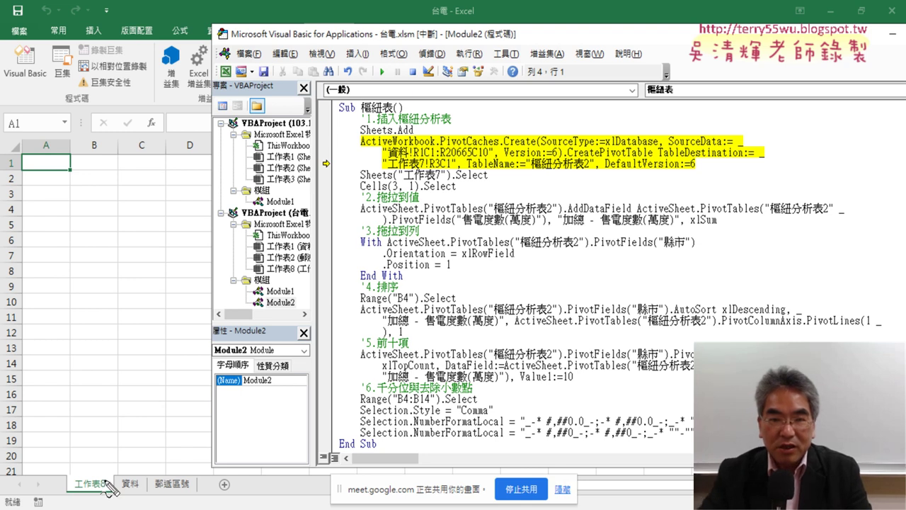
Annotate how Sheets.Add produced 工作表8, then step over PivotCaches.Create, raising run-time error 5
{"action": "mouse_move", "coordinate": [428, 145]}
{"action": "left_mouse_down"}
{"action": "mouse_move", "coordinate": [443, 139]}
{"action": "mouse_move", "coordinate": [434, 132]}
{"action": "left_mouse_up"}
{"action": "left_click_drag", "start_coordinate": [111, 499], "coordinate": [103, 504]}
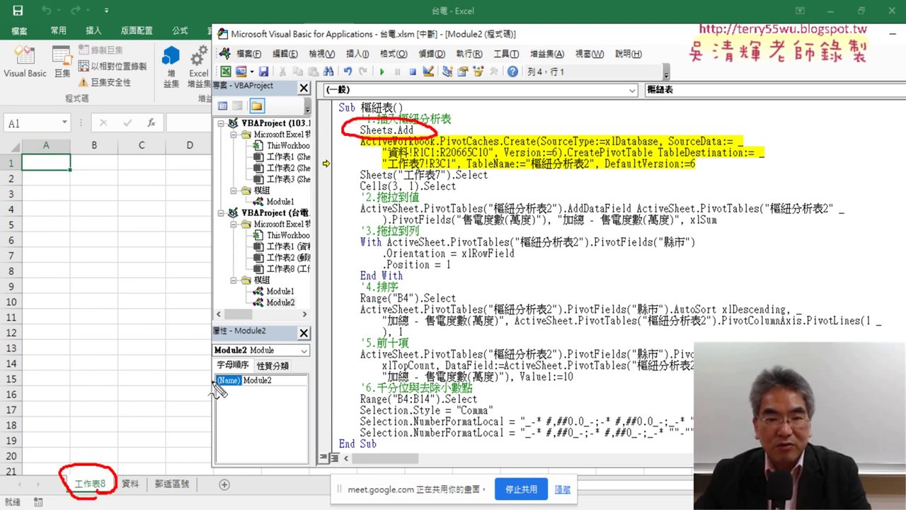
{"action": "mouse_move", "coordinate": [347, 139]}
{"action": "left_mouse_down"}
{"action": "mouse_move", "coordinate": [107, 449]}
{"action": "mouse_move", "coordinate": [134, 454]}
{"action": "left_mouse_up"}
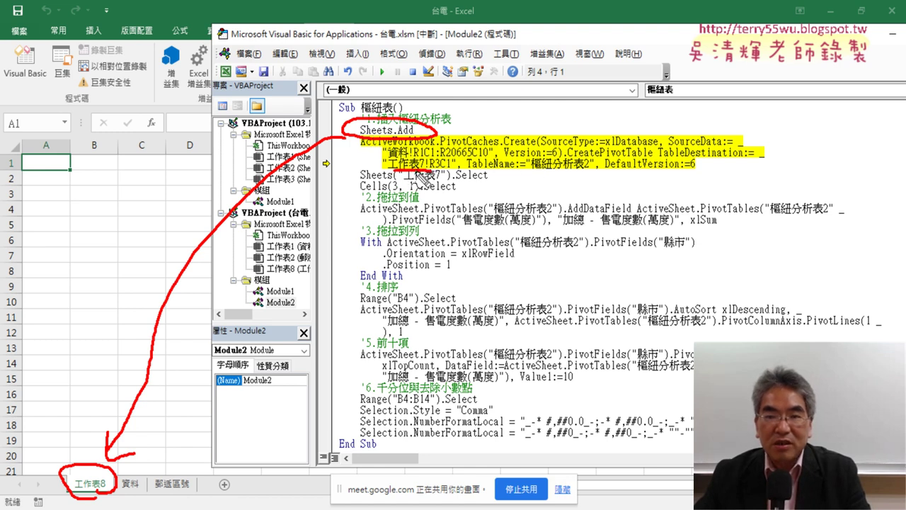
{"action": "key", "text": "Escape"}
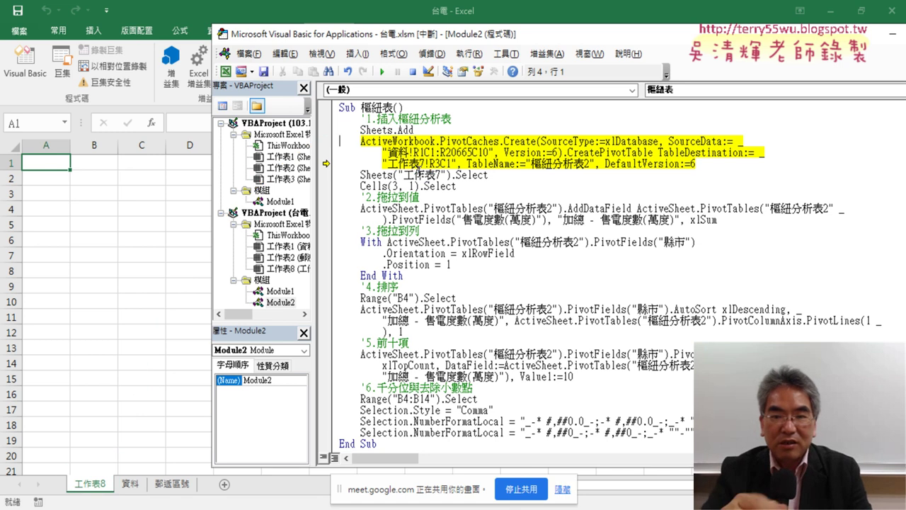
{"action": "key", "text": "F8"}
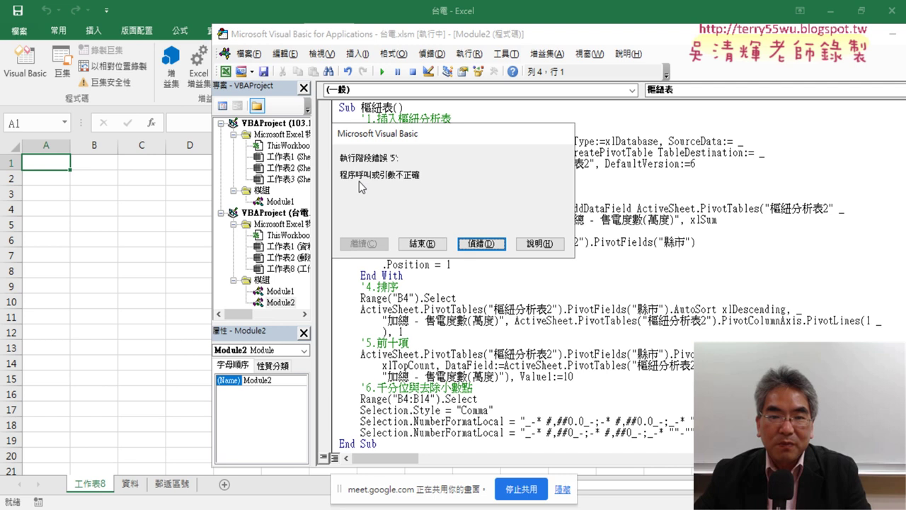
Choose 偵錯 (Debug) to break at the failing PivotCaches.Create line
{"action": "left_click", "coordinate": [480, 244]}
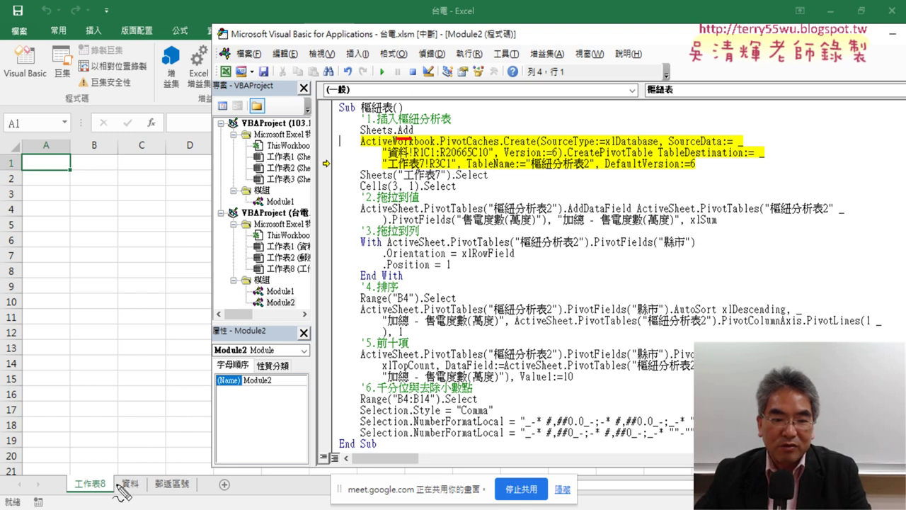
{"action": "left_click_drag", "start_coordinate": [122, 491], "coordinate": [117, 486]}
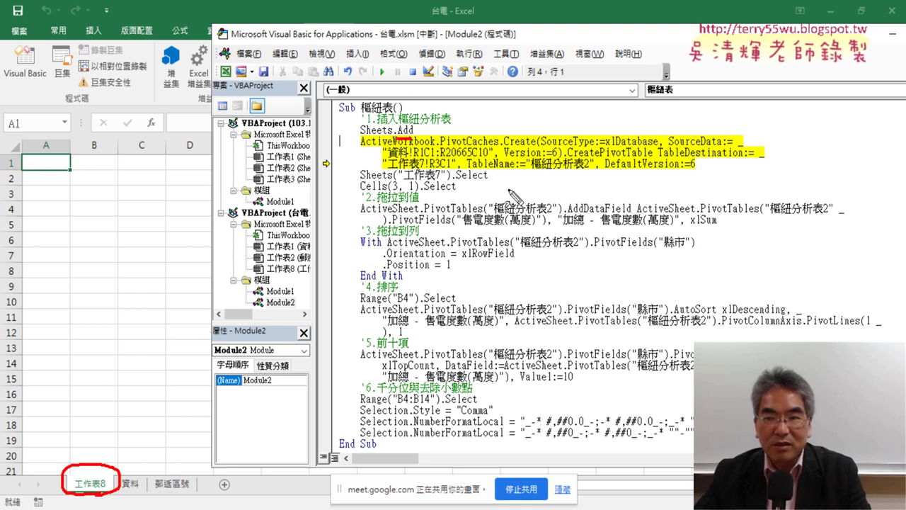
{"action": "left_click_drag", "start_coordinate": [663, 158], "coordinate": [733, 158]}
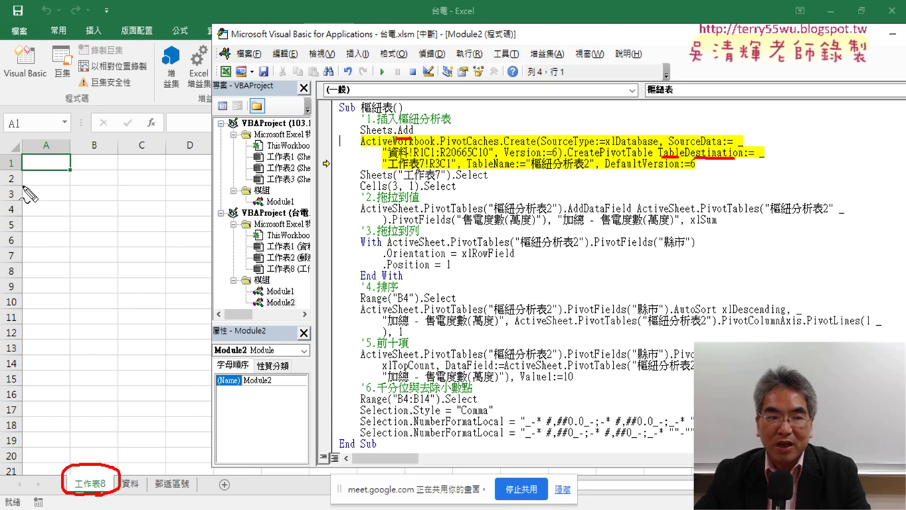
{"action": "left_click_drag", "start_coordinate": [24, 187], "coordinate": [23, 342]}
{"action": "left_click_drag", "start_coordinate": [28, 187], "coordinate": [122, 186]}
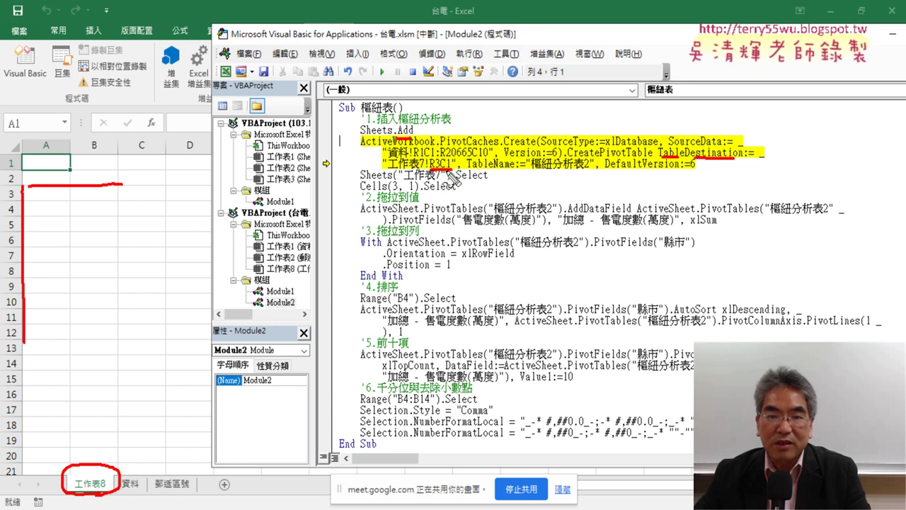
{"action": "mouse_move", "coordinate": [72, 186]}
{"action": "left_mouse_down"}
{"action": "mouse_move", "coordinate": [71, 203]}
{"action": "mouse_move", "coordinate": [28, 202]}
{"action": "mouse_move", "coordinate": [67, 190]}
{"action": "mouse_move", "coordinate": [68, 203]}
{"action": "left_mouse_up"}
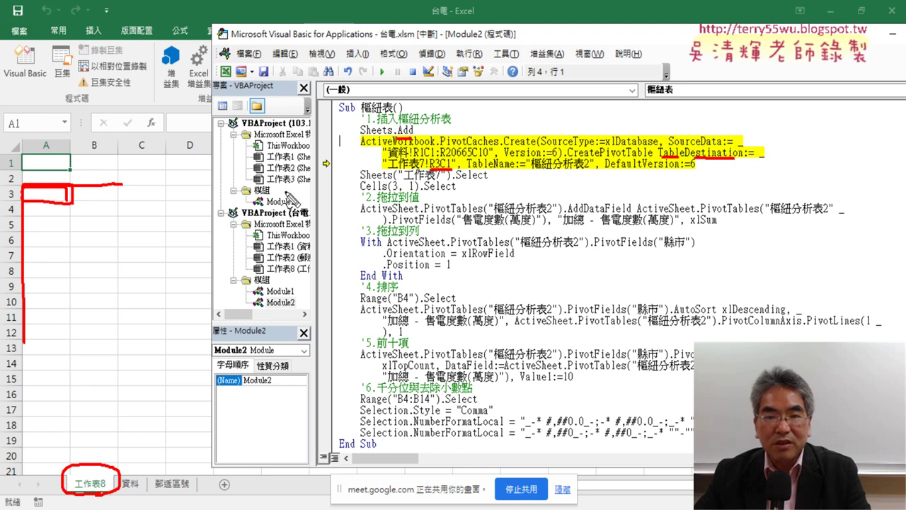
{"action": "left_click_drag", "start_coordinate": [427, 157], "coordinate": [436, 170]}
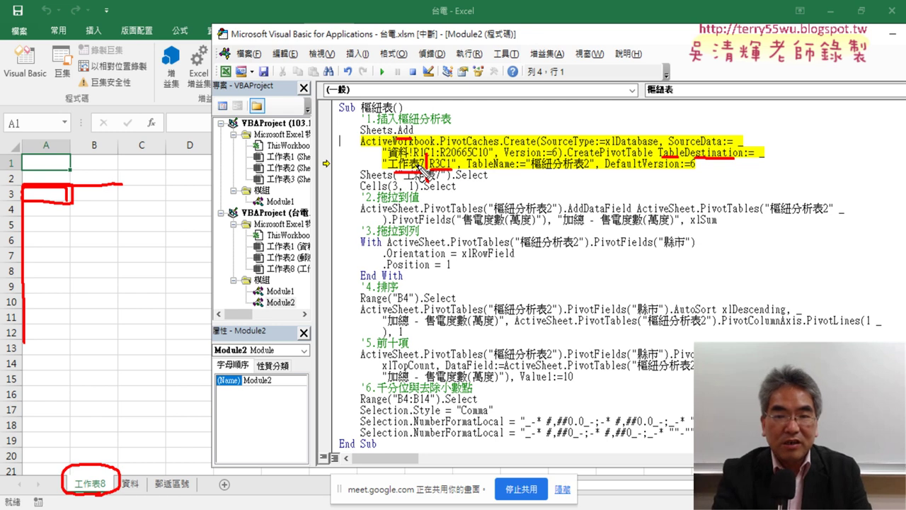
{"action": "key", "text": "Escape"}
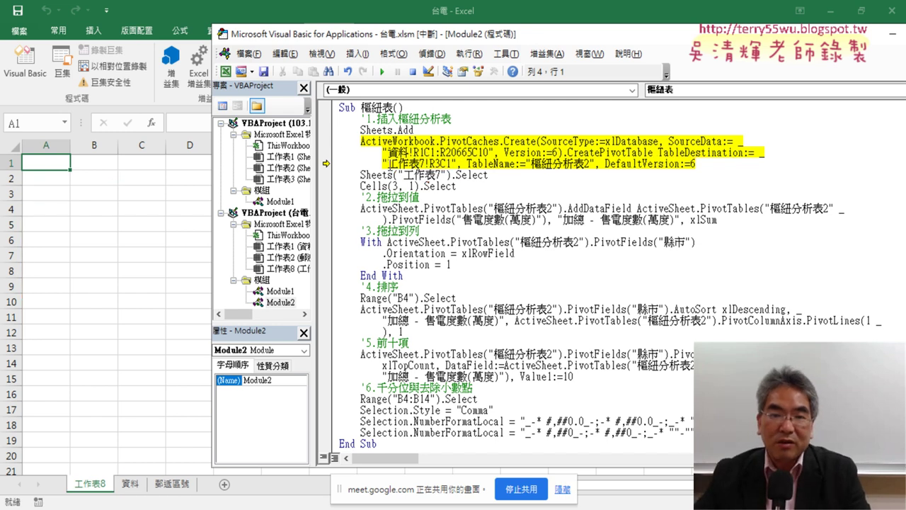
Delete the 工作表7! prefix so TableDestination reads "R3C1", targeting the new 工作表8
{"action": "left_click_drag", "start_coordinate": [388, 164], "coordinate": [434, 164]}
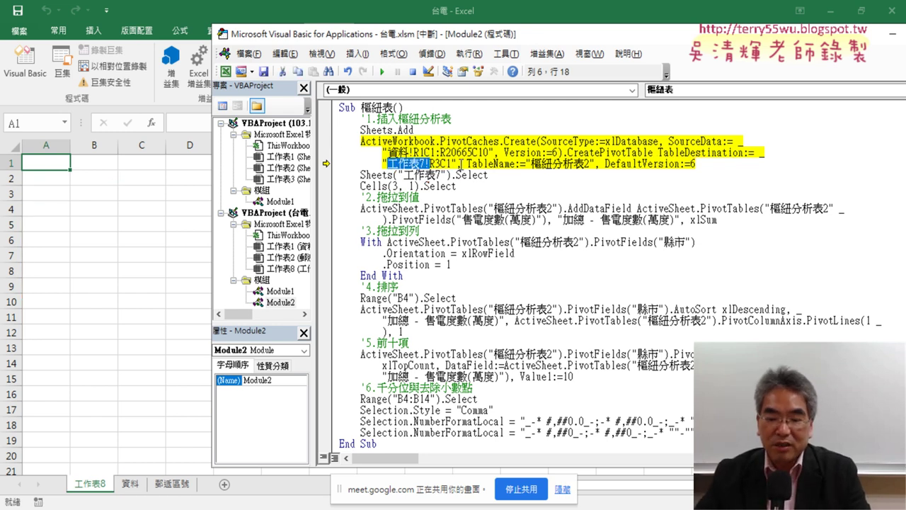
{"action": "key", "text": "Delete"}
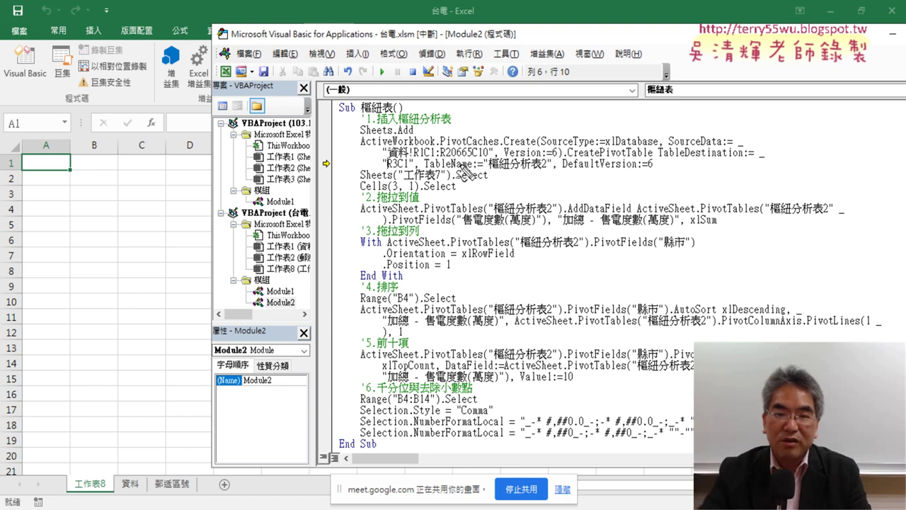
{"action": "left_click_drag", "start_coordinate": [387, 170], "coordinate": [412, 171]}
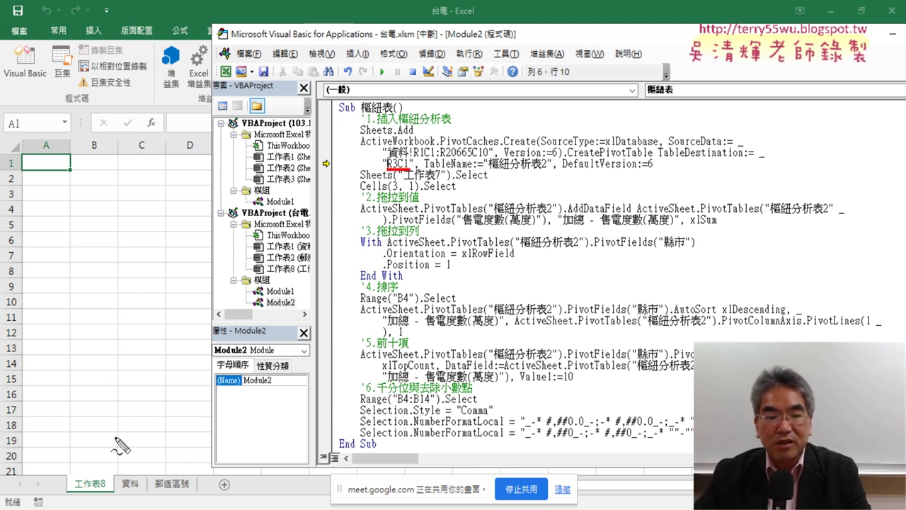
{"action": "mouse_move", "coordinate": [114, 494]}
{"action": "left_mouse_down"}
{"action": "mouse_move", "coordinate": [81, 473]}
{"action": "mouse_move", "coordinate": [113, 492]}
{"action": "left_mouse_up"}
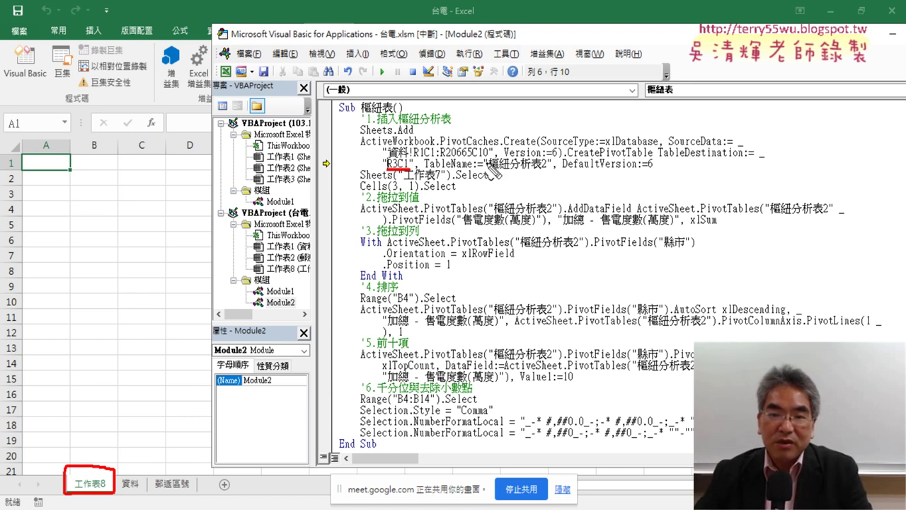
{"action": "mouse_move", "coordinate": [500, 164]}
{"action": "left_mouse_down"}
{"action": "mouse_move", "coordinate": [563, 153]}
{"action": "mouse_move", "coordinate": [501, 162]}
{"action": "left_mouse_up"}
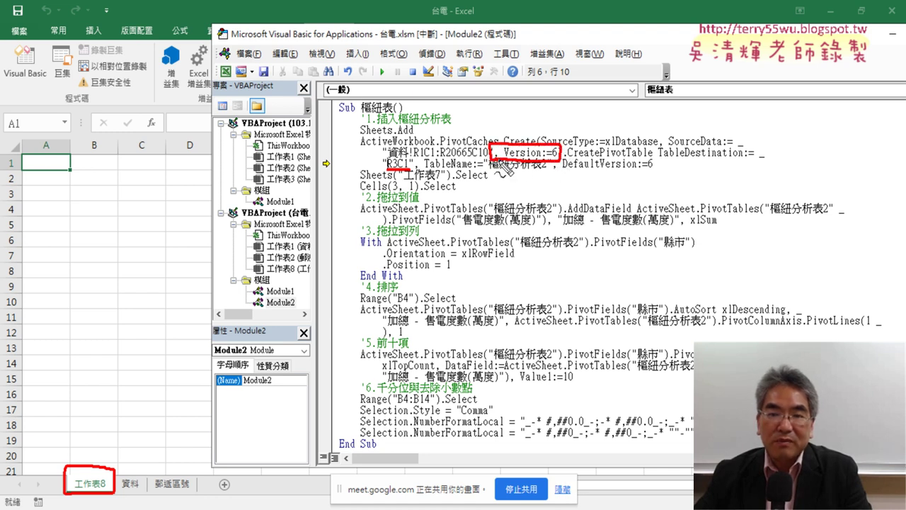
{"action": "mouse_move", "coordinate": [563, 172]}
{"action": "left_mouse_down"}
{"action": "mouse_move", "coordinate": [609, 173]}
{"action": "mouse_move", "coordinate": [560, 164]}
{"action": "mouse_move", "coordinate": [553, 173]}
{"action": "left_mouse_up"}
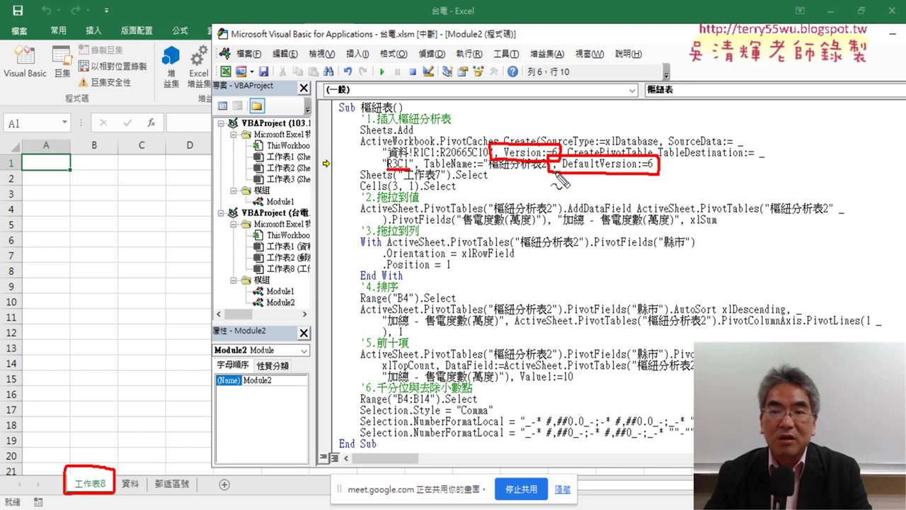
{"action": "key", "text": "Escape"}
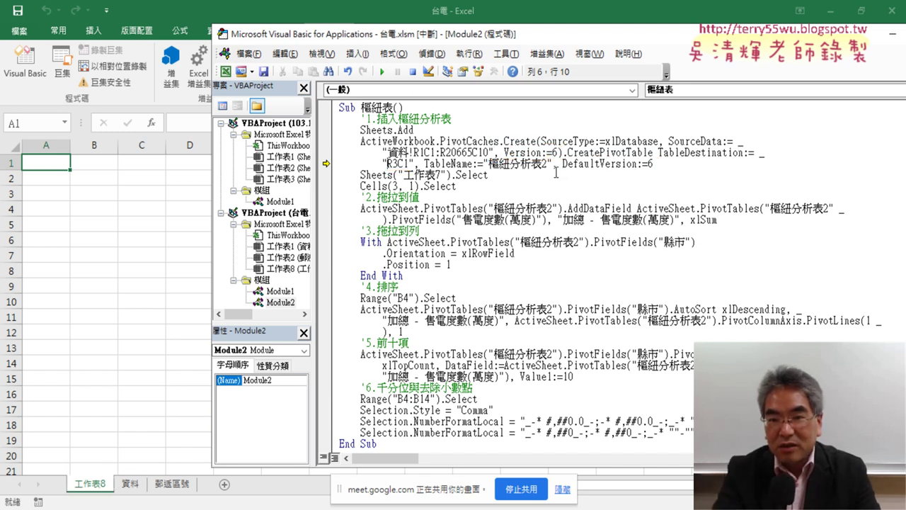
{"action": "left_click_drag", "start_coordinate": [495, 153], "coordinate": [656, 167]}
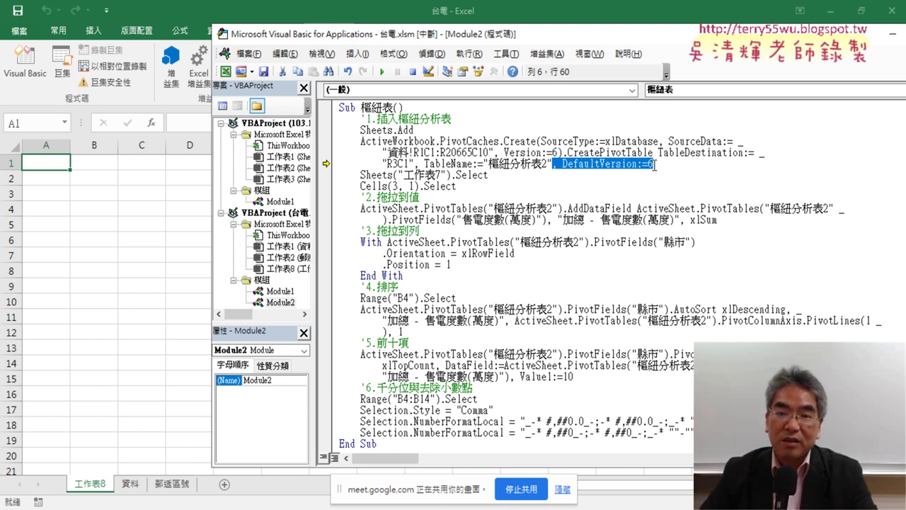
Remove DefaultVersion:=6 and Version:=6, then run PivotCaches.Create to create empty 樞紐分析表2
{"action": "key", "text": "Delete"}
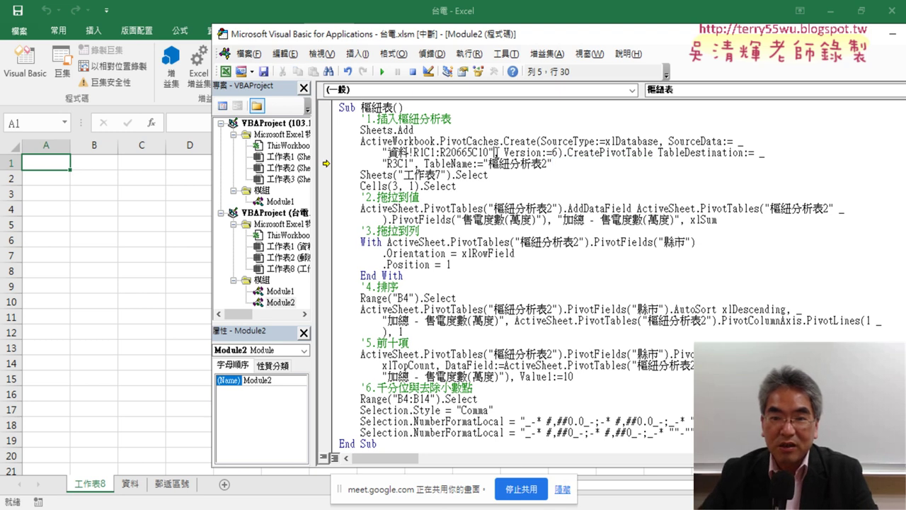
{"action": "left_click_drag", "start_coordinate": [494, 153], "coordinate": [560, 152]}
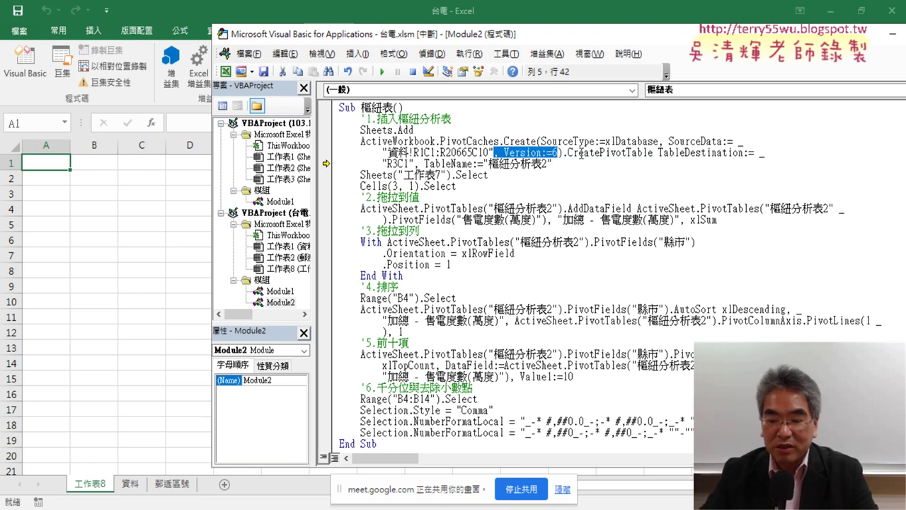
{"action": "key", "text": "Delete"}
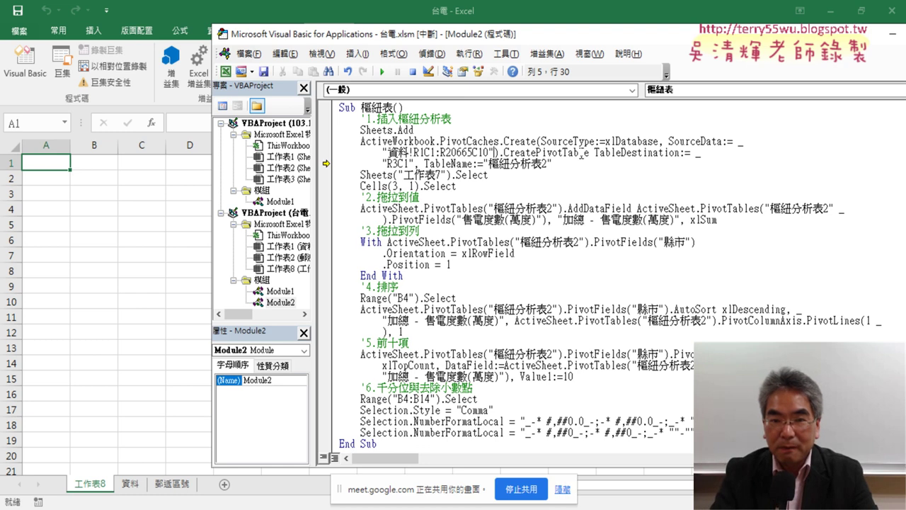
{"action": "key", "text": "F8"}
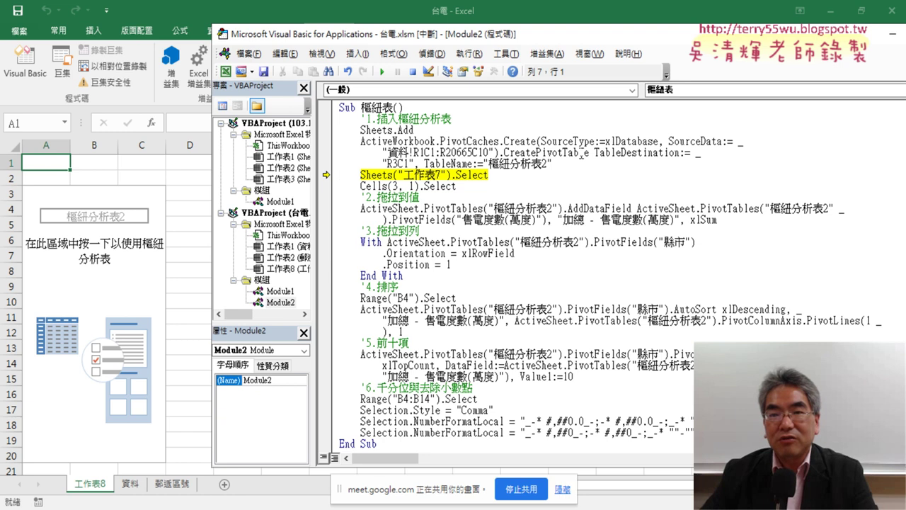
{"action": "left_click_drag", "start_coordinate": [386, 163], "coordinate": [411, 164]}
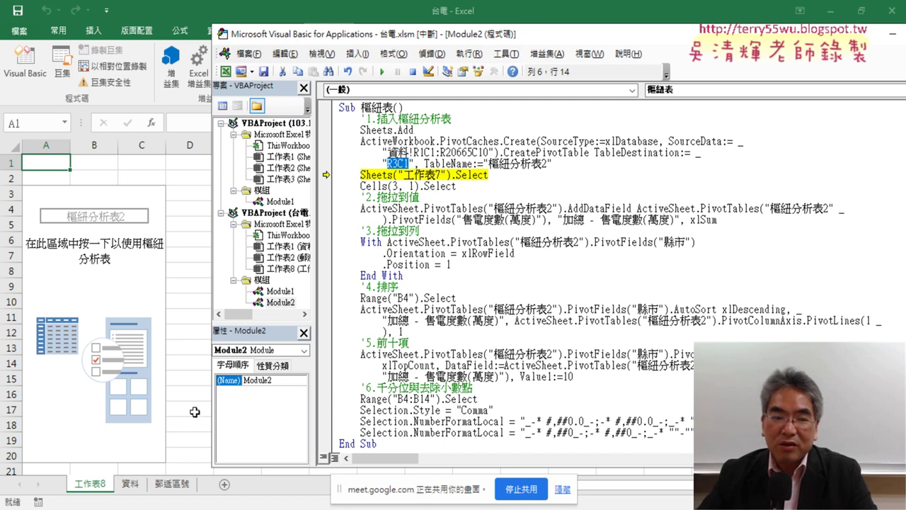
{"action": "left_click", "coordinate": [489, 177]}
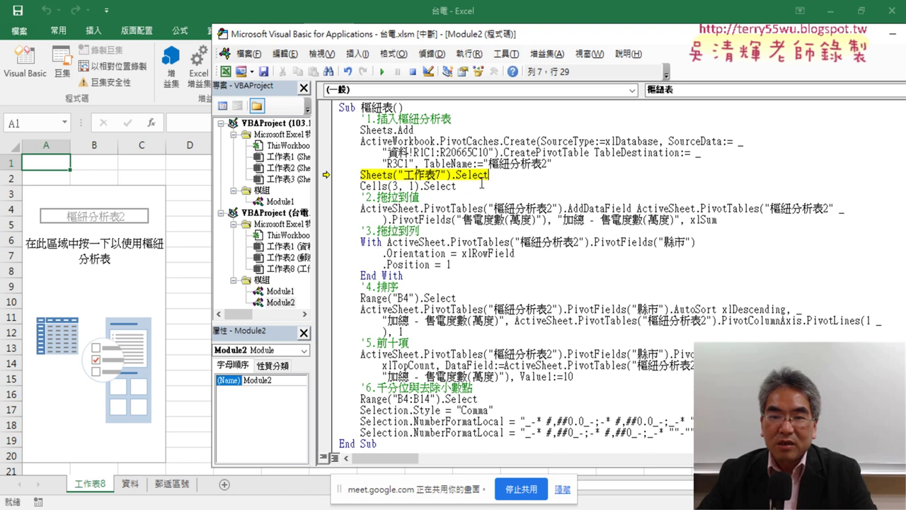
{"action": "left_click_drag", "start_coordinate": [461, 187], "coordinate": [337, 177]}
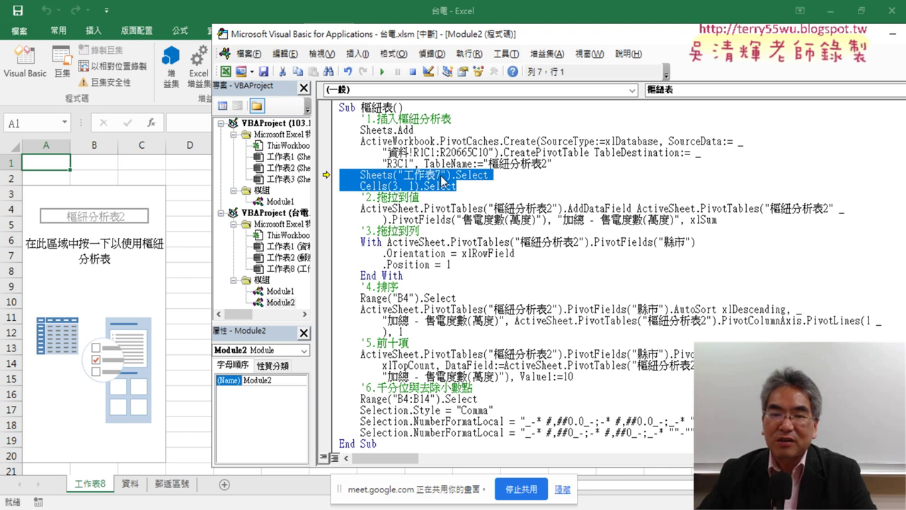
Delete the Sheets("工作表7").Select line and step execution past it
{"action": "left_click_drag", "start_coordinate": [451, 175], "coordinate": [490, 175]}
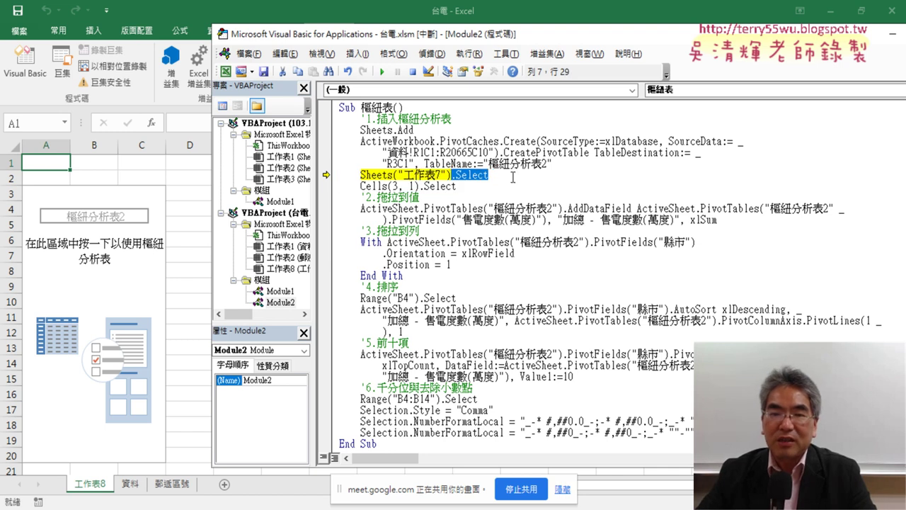
{"action": "left_click", "coordinate": [500, 175]}
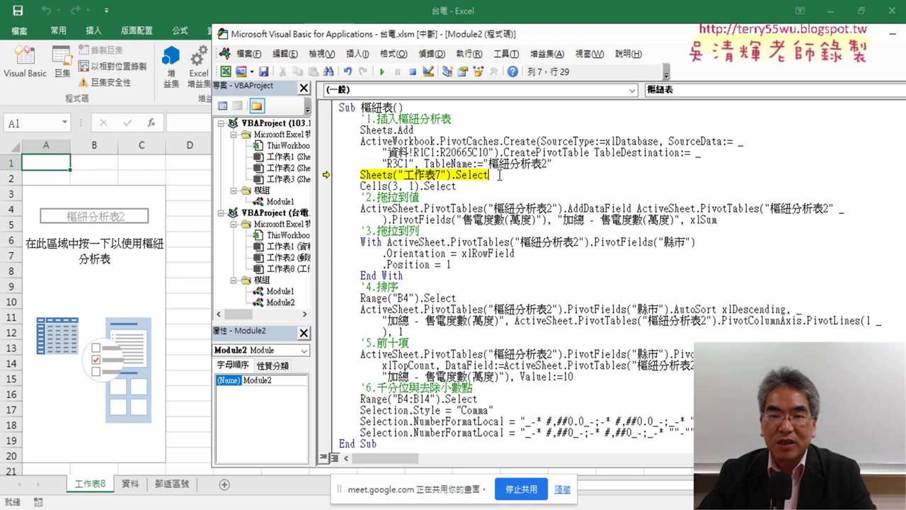
{"action": "left_click_drag", "start_coordinate": [499, 175], "coordinate": [315, 173]}
{"action": "key", "text": "Delete"}
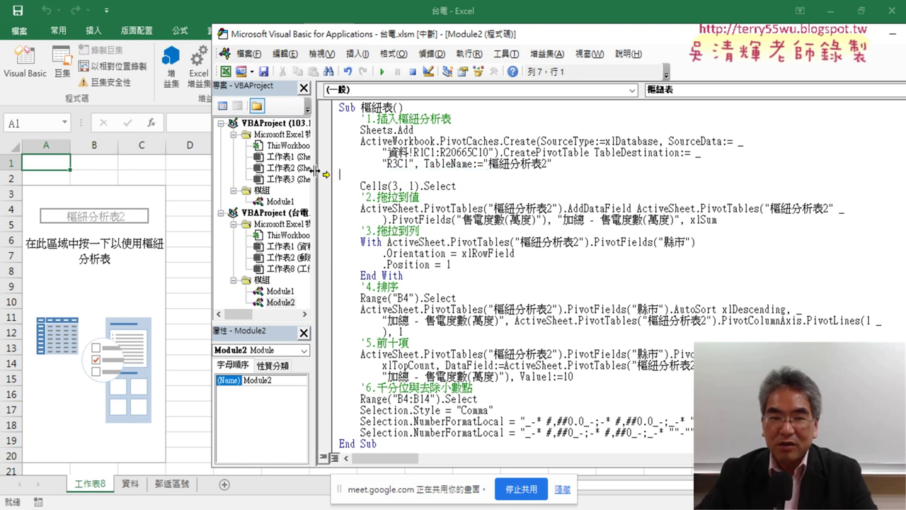
{"action": "key", "text": "F8"}
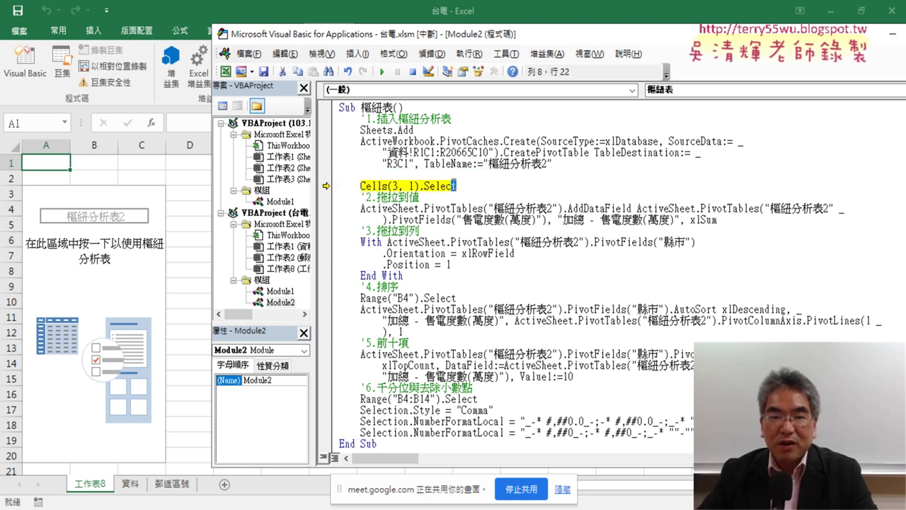
Delete the Cells(3, 1).Select line
{"action": "left_click", "coordinate": [395, 187]}
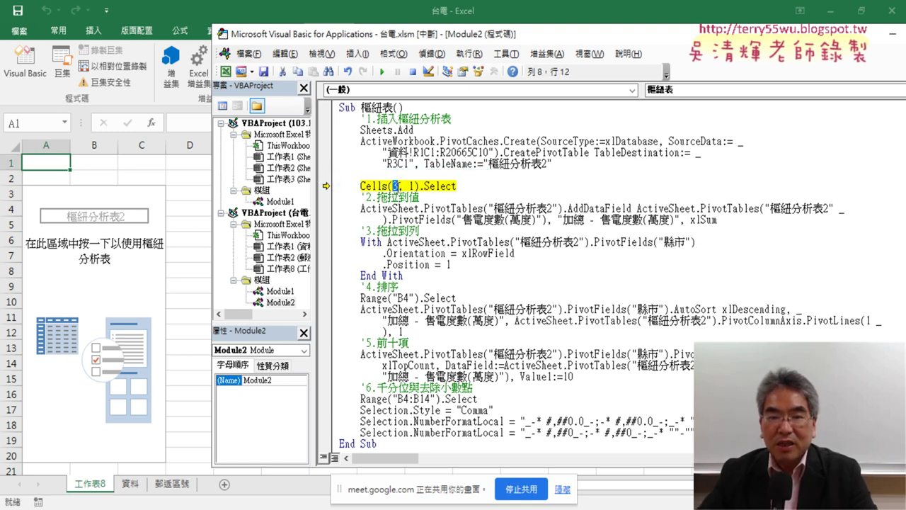
{"action": "left_click", "coordinate": [418, 187]}
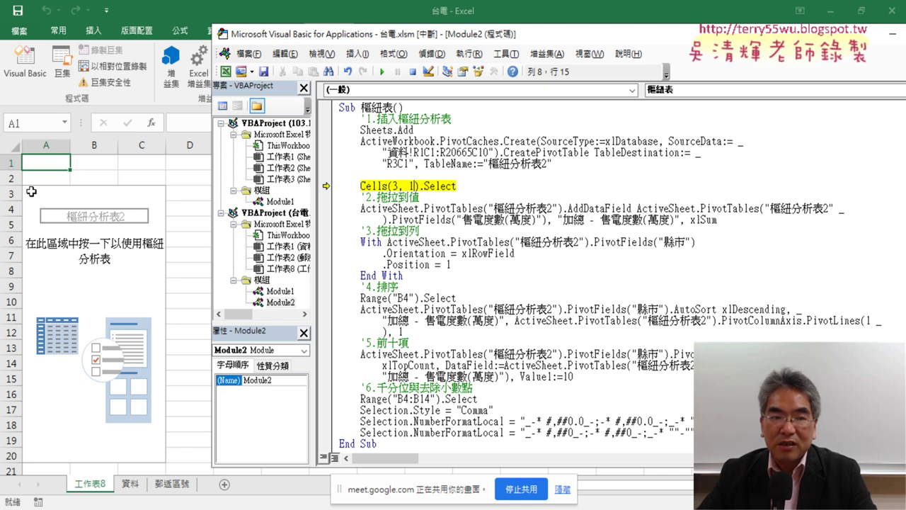
{"action": "left_click_drag", "start_coordinate": [477, 186], "coordinate": [331, 183]}
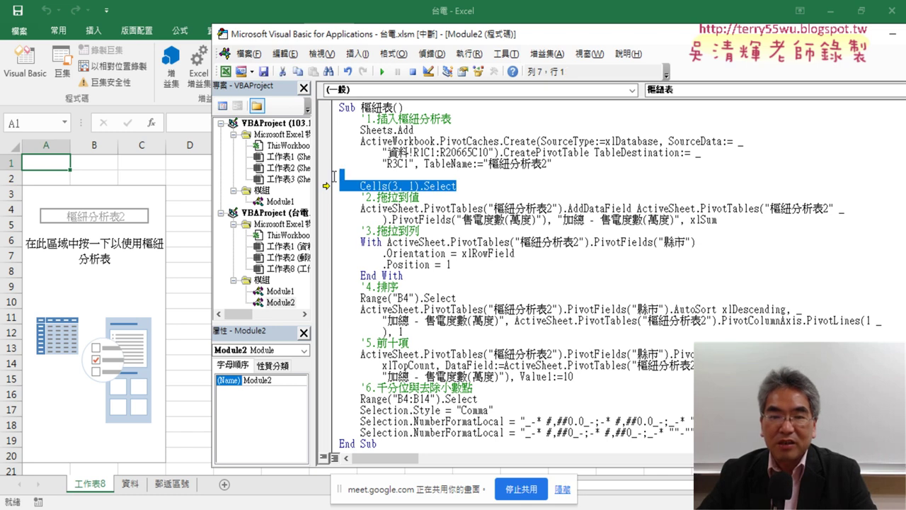
{"action": "key", "text": "Delete"}
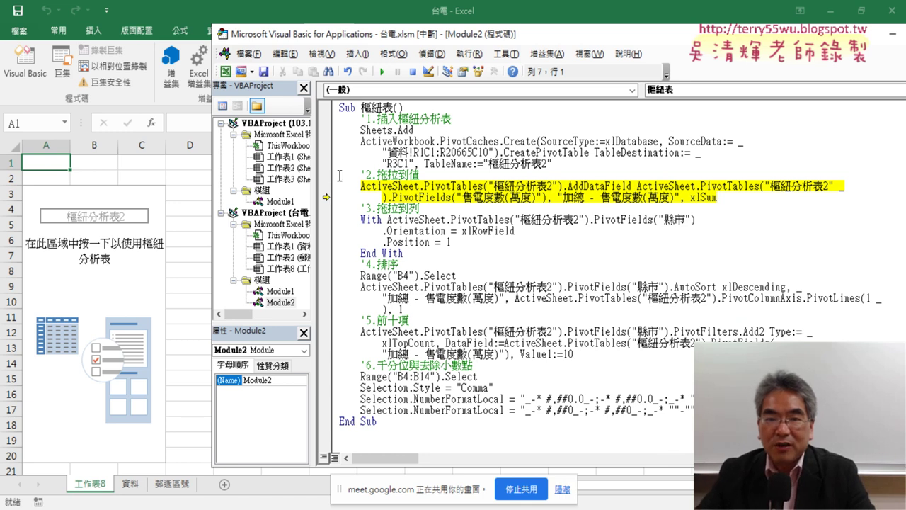
{"action": "left_click_drag", "start_coordinate": [565, 163], "coordinate": [501, 140]}
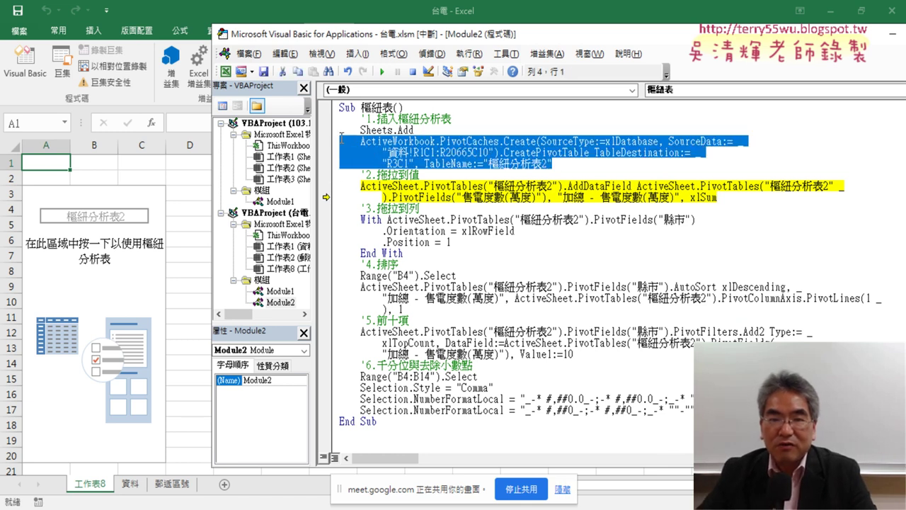
{"action": "left_click_drag", "start_coordinate": [414, 129], "coordinate": [324, 130]}
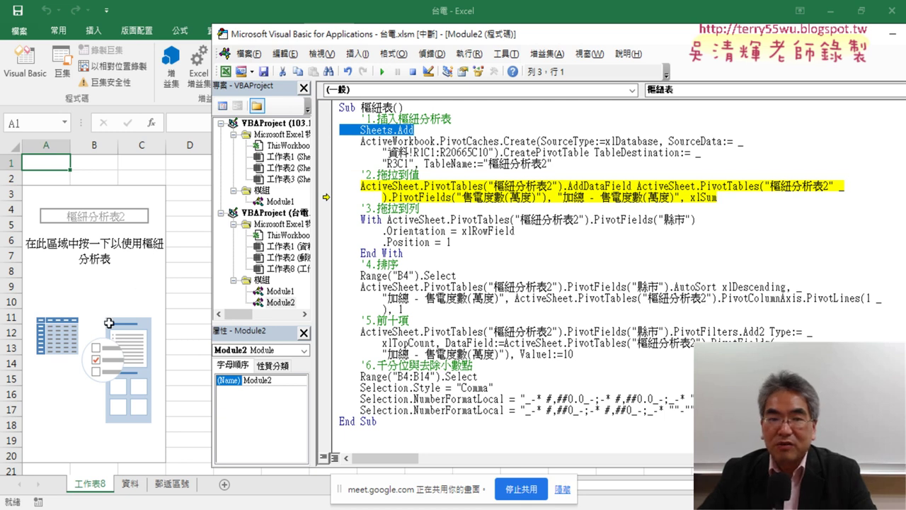
{"action": "mouse_move", "coordinate": [552, 163]}
{"action": "left_mouse_down"}
{"action": "mouse_move", "coordinate": [345, 161]}
{"action": "mouse_move", "coordinate": [333, 142]}
{"action": "left_mouse_up"}
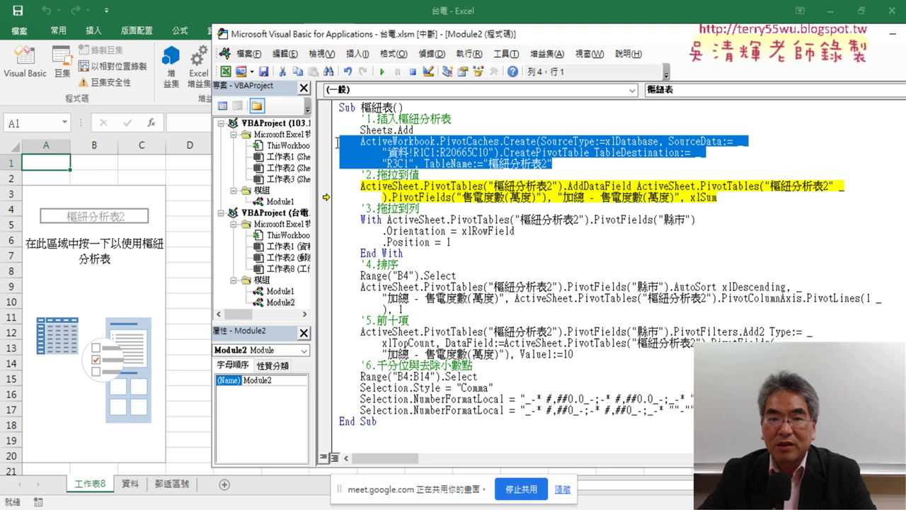
{"action": "left_click", "coordinate": [503, 153]}
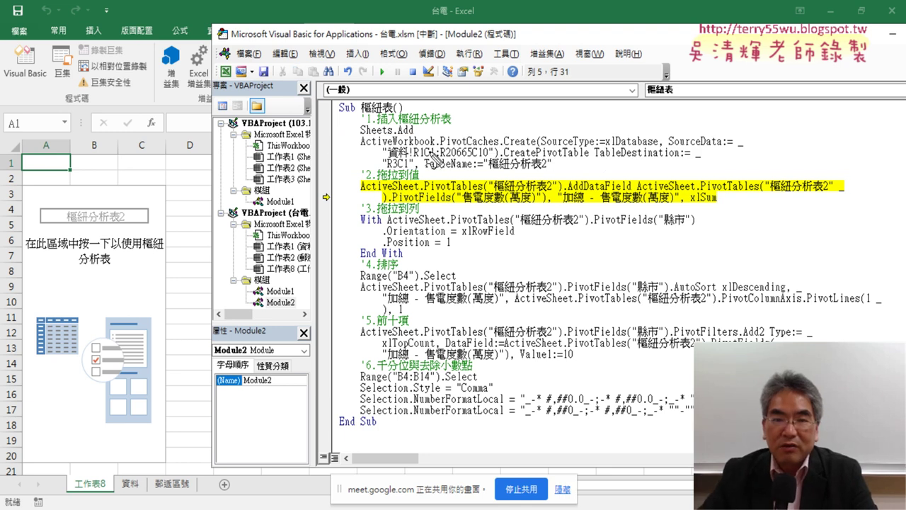
{"action": "left_click_drag", "start_coordinate": [361, 147], "coordinate": [435, 149]}
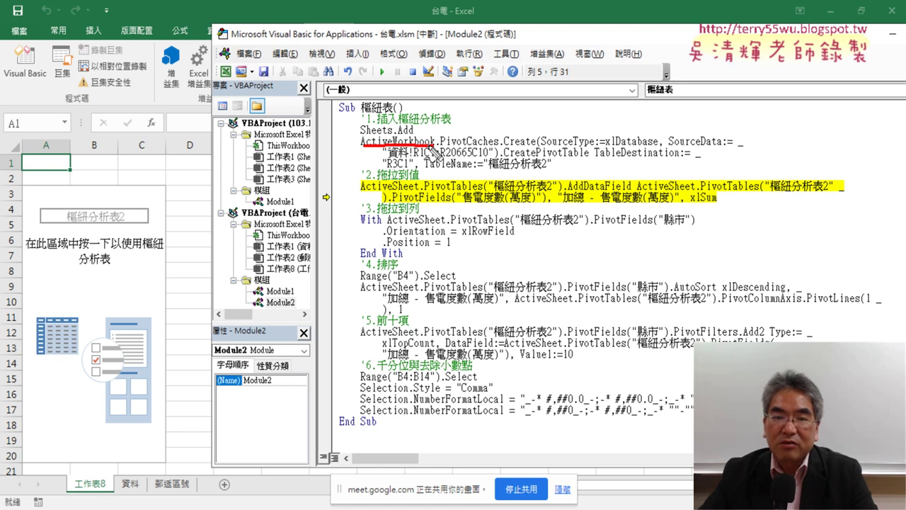
{"action": "left_click_drag", "start_coordinate": [449, 9], "coordinate": [443, 20]}
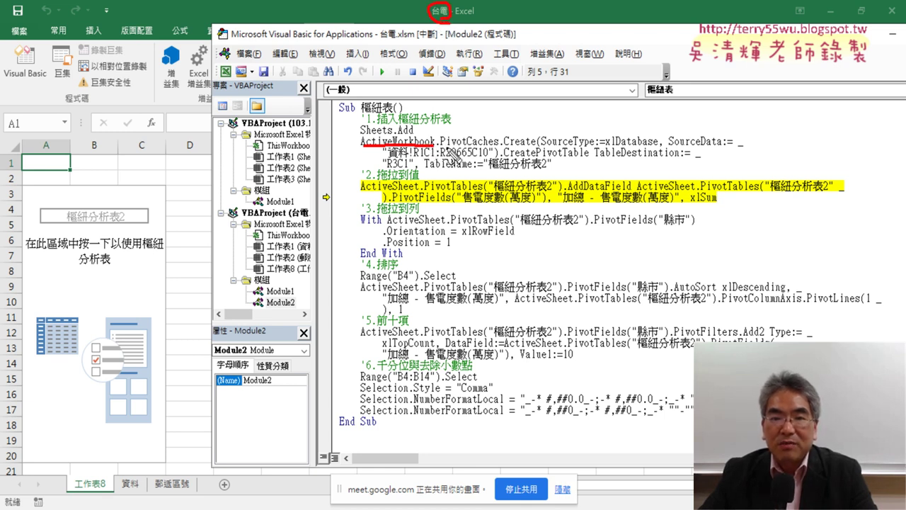
{"action": "left_click_drag", "start_coordinate": [442, 148], "coordinate": [498, 148]}
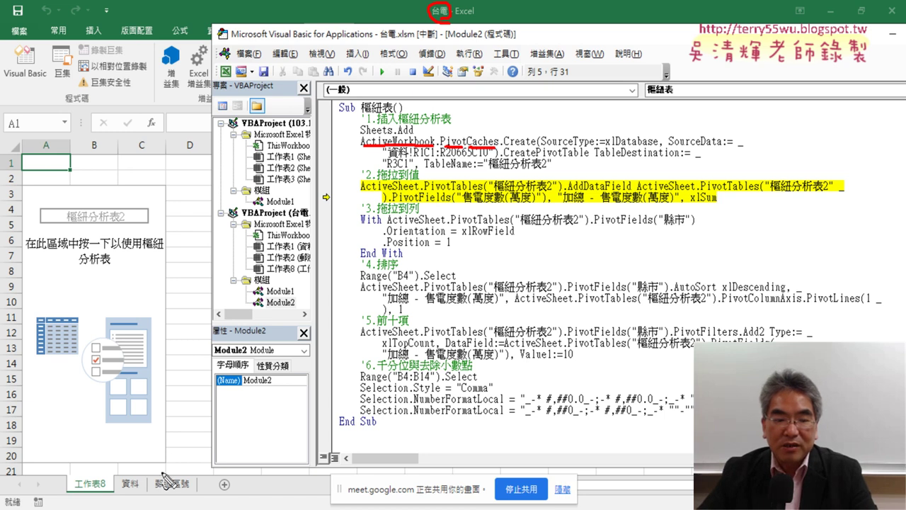
{"action": "left_click_drag", "start_coordinate": [139, 477], "coordinate": [132, 475]}
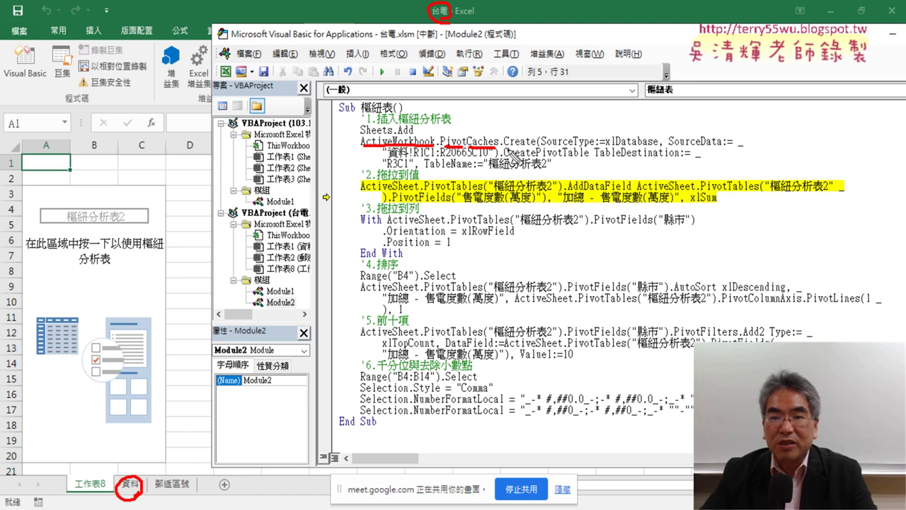
{"action": "left_click_drag", "start_coordinate": [504, 148], "coordinate": [540, 149]}
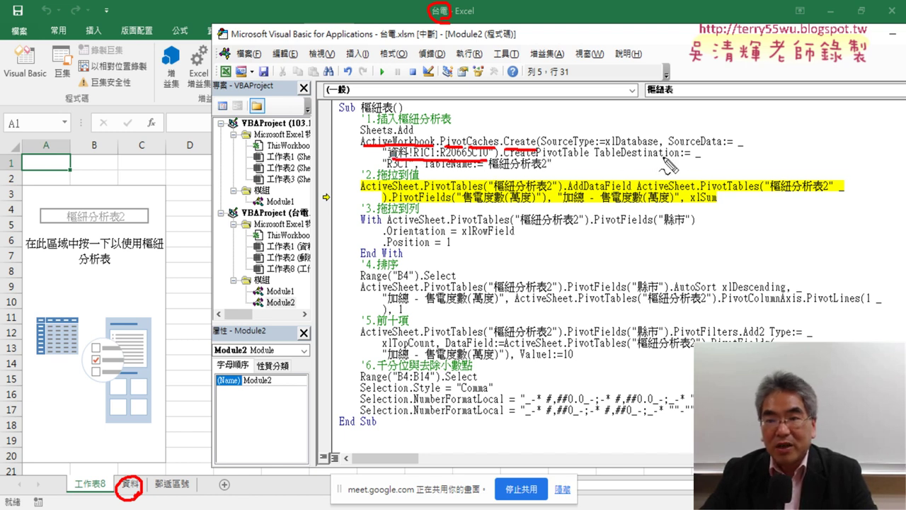
{"action": "left_click_drag", "start_coordinate": [670, 148], "coordinate": [724, 148]}
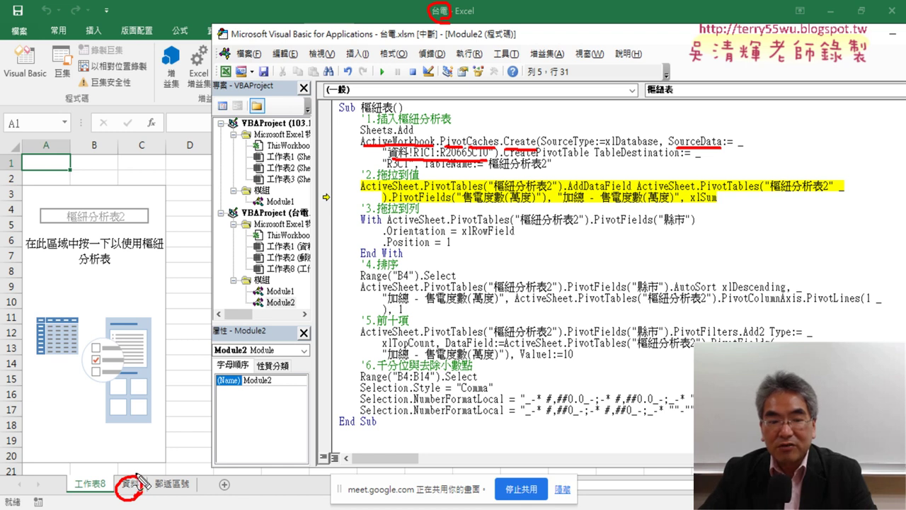
{"action": "mouse_move", "coordinate": [130, 473]}
{"action": "left_mouse_down"}
{"action": "mouse_move", "coordinate": [465, 129]}
{"action": "mouse_move", "coordinate": [481, 130]}
{"action": "left_mouse_up"}
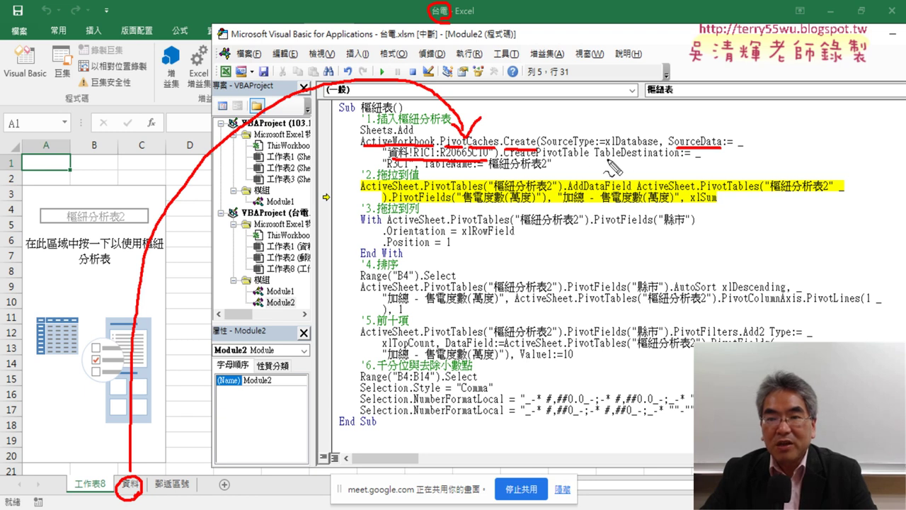
{"action": "left_click_drag", "start_coordinate": [616, 158], "coordinate": [674, 158]}
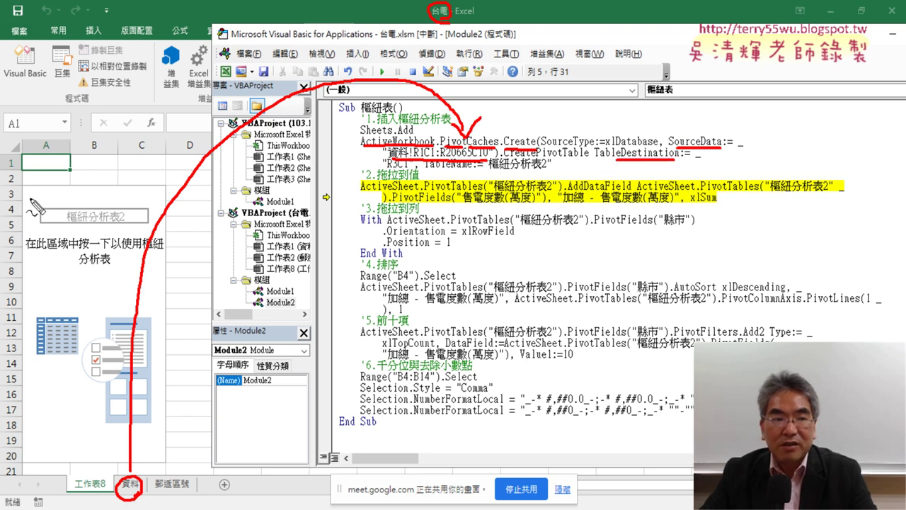
{"action": "left_click_drag", "start_coordinate": [26, 188], "coordinate": [25, 436]}
{"action": "mouse_move", "coordinate": [32, 190]}
{"action": "left_mouse_down"}
{"action": "mouse_move", "coordinate": [159, 192]}
{"action": "mouse_move", "coordinate": [163, 417]}
{"action": "mouse_move", "coordinate": [89, 454]}
{"action": "mouse_move", "coordinate": [14, 427]}
{"action": "left_mouse_up"}
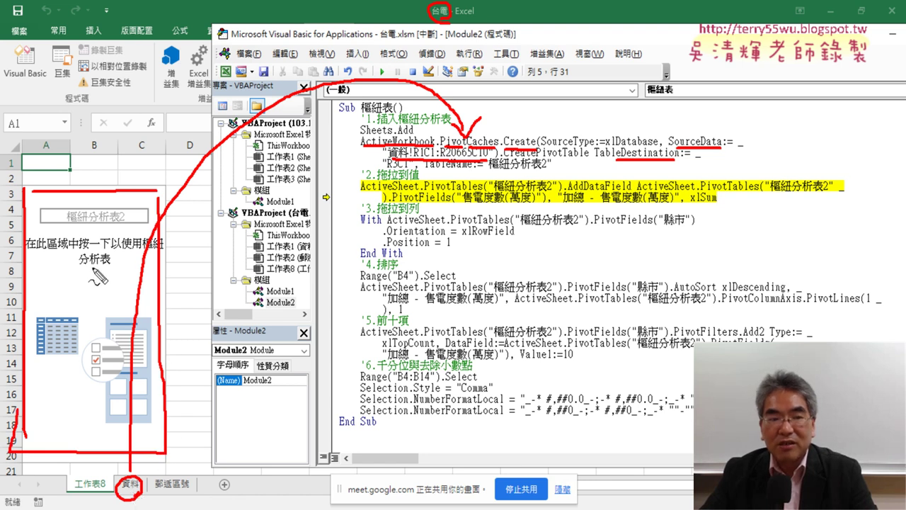
{"action": "mouse_move", "coordinate": [90, 122]}
{"action": "left_mouse_down"}
{"action": "mouse_move", "coordinate": [91, 200]}
{"action": "mouse_move", "coordinate": [108, 228]}
{"action": "left_mouse_up"}
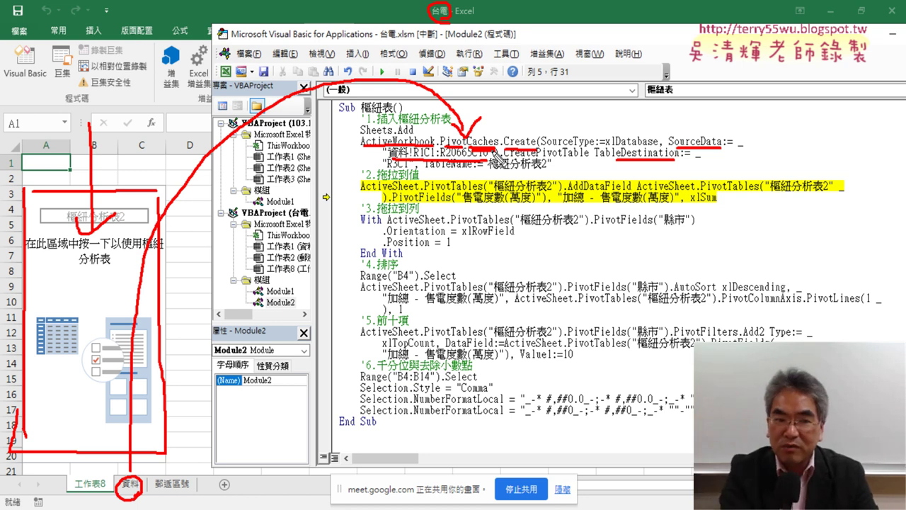
{"action": "key", "text": "Escape"}
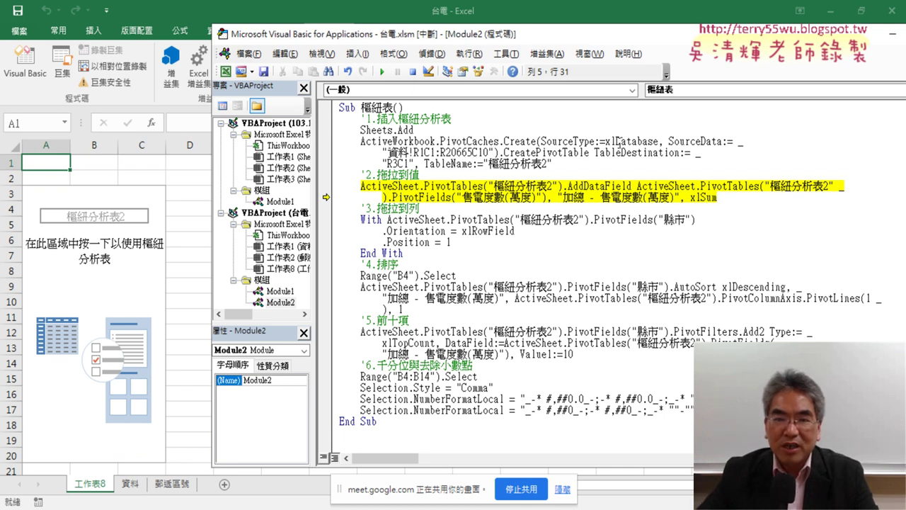
Highlight the 樞紐分析表2 name and xlSum, then run AddDataField to sum 售電度數(萬度)
{"action": "left_click_drag", "start_coordinate": [572, 163], "coordinate": [431, 168]}
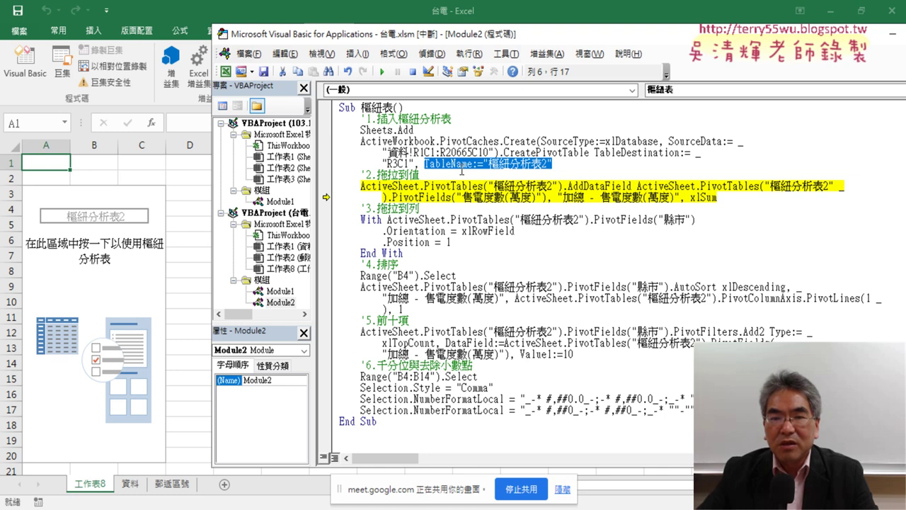
{"action": "left_click_drag", "start_coordinate": [489, 163], "coordinate": [509, 164]}
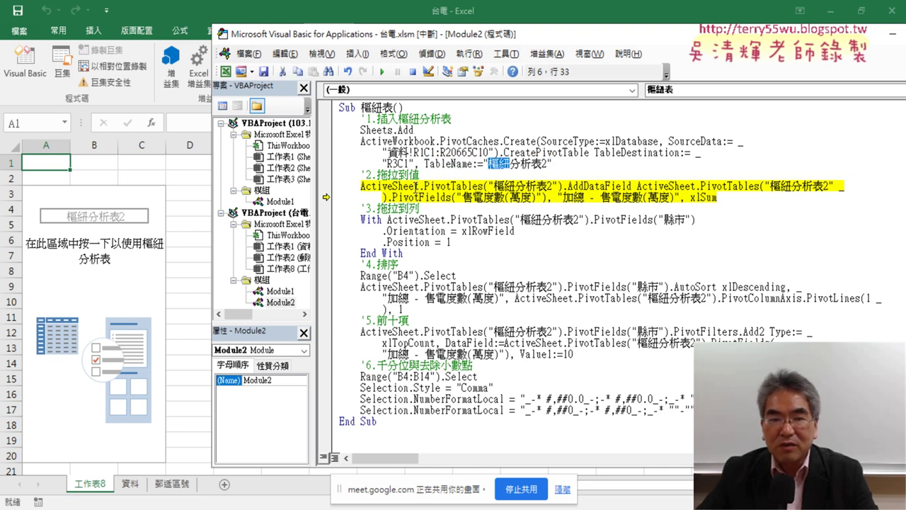
{"action": "left_click", "coordinate": [493, 165]}
{"action": "left_click_drag", "start_coordinate": [489, 164], "coordinate": [550, 164]}
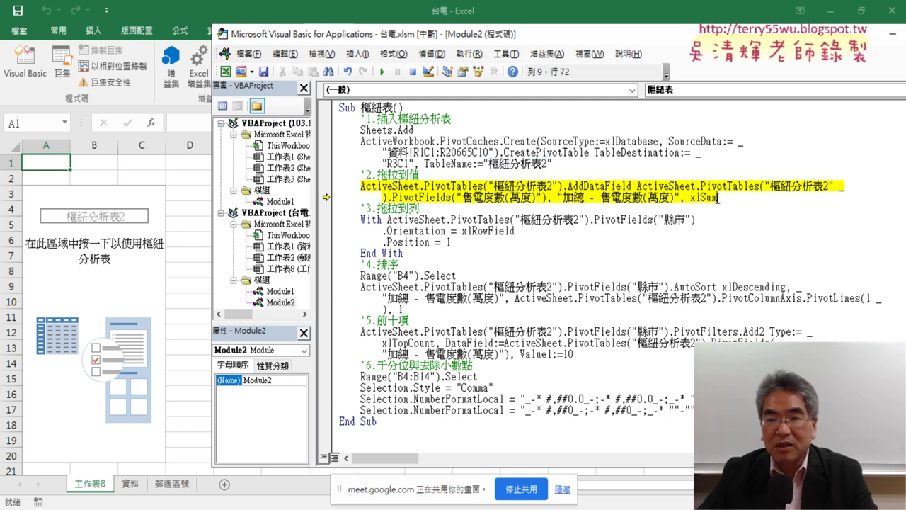
{"action": "left_click_drag", "start_coordinate": [720, 197], "coordinate": [689, 197]}
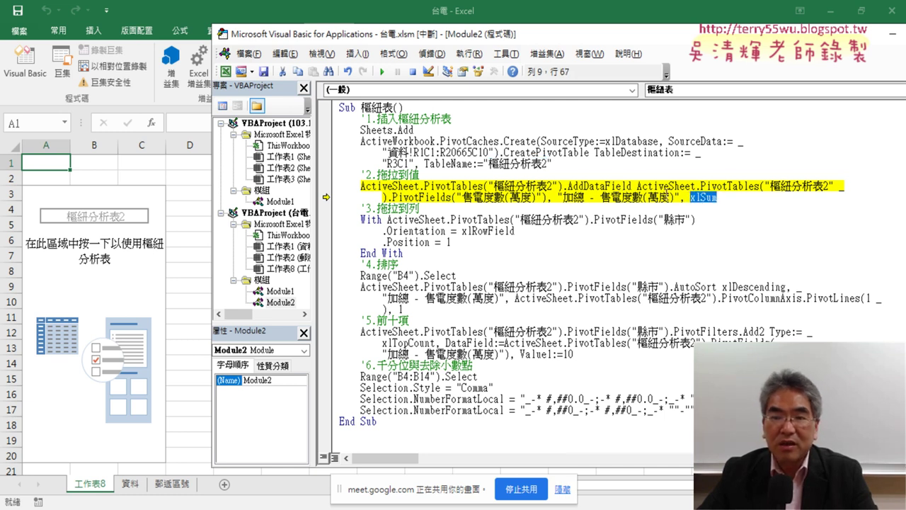
{"action": "key", "text": "F8"}
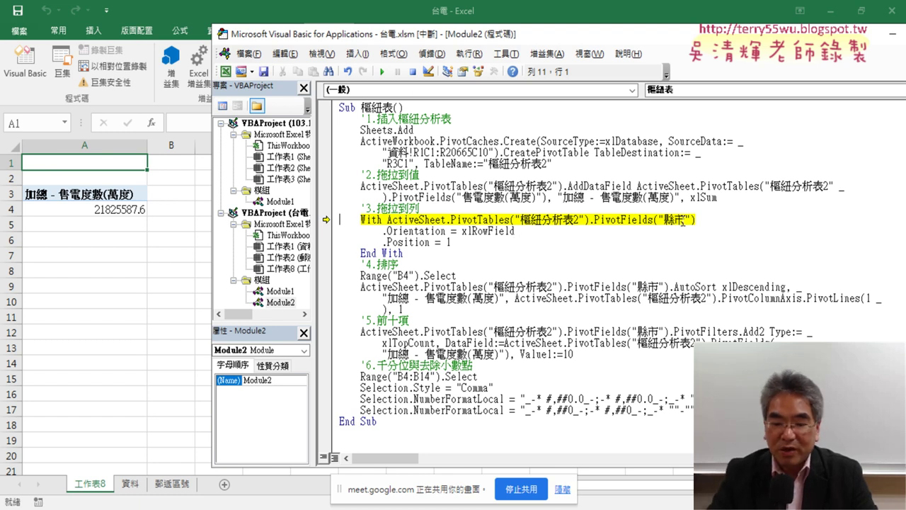
Step through adding 縣市 as the row field and sorting counties by sales descending
{"action": "key", "text": "F8"}
{"action": "key", "text": "F8"}
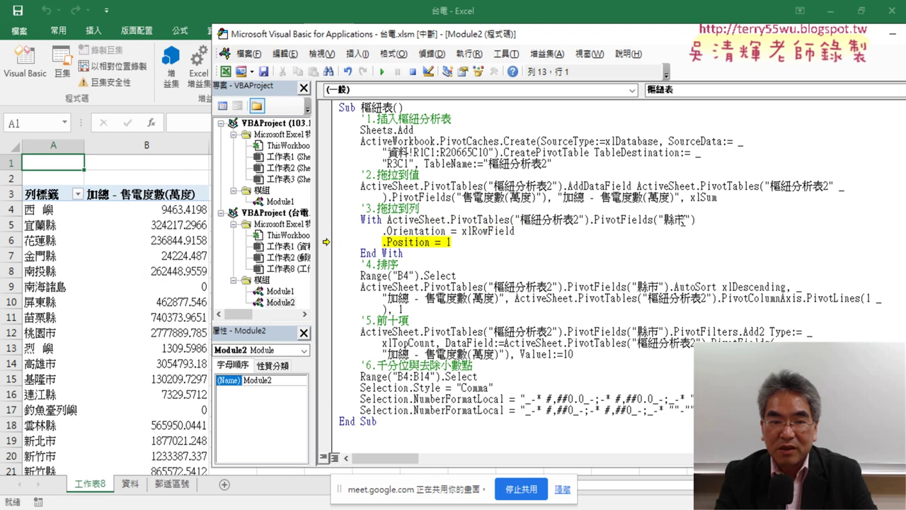
{"action": "key", "text": "F8"}
{"action": "key", "text": "F8"}
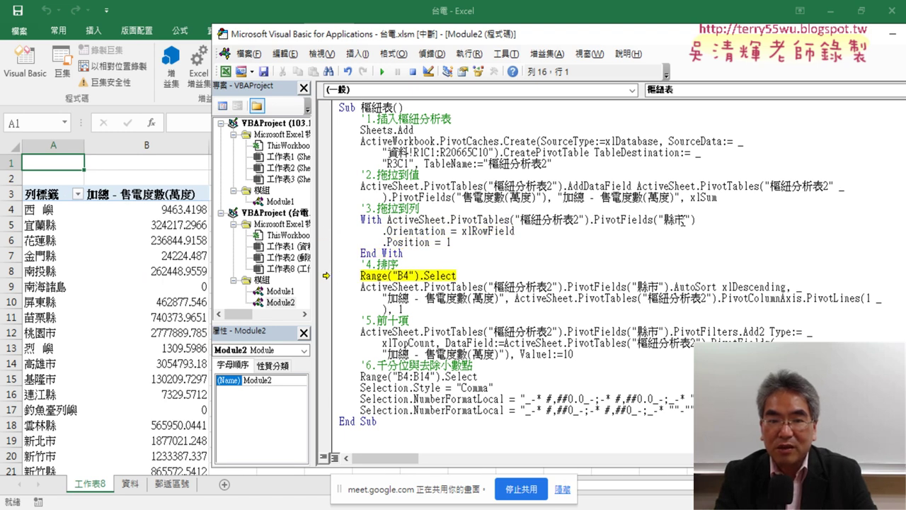
{"action": "key", "text": "F8"}
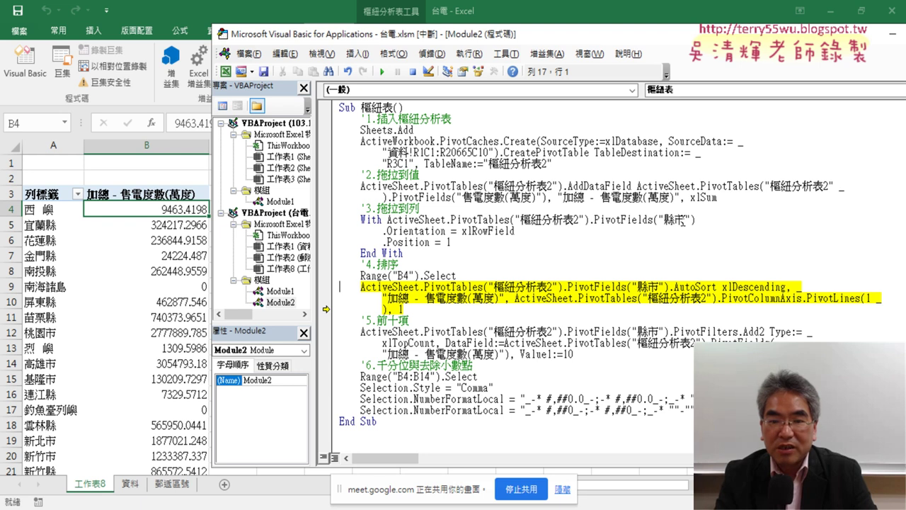
{"action": "key", "text": "F8"}
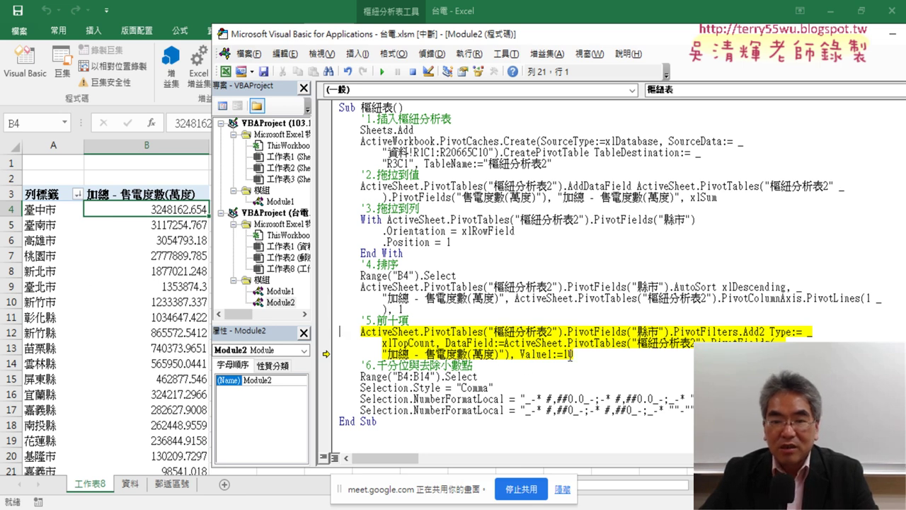
Highlight Value1:=10 and run the top-10 filter keeping the ten highest counties
{"action": "left_click_drag", "start_coordinate": [573, 354], "coordinate": [520, 354]}
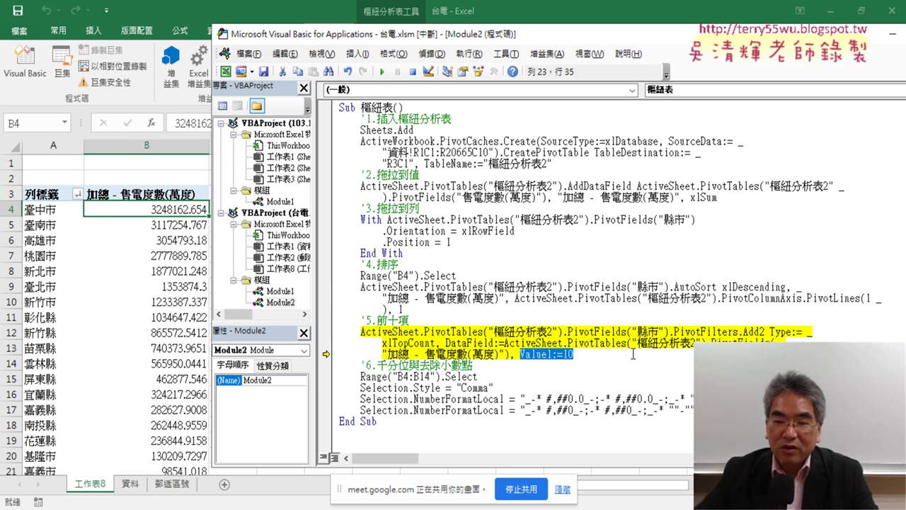
{"action": "left_click_drag", "start_coordinate": [521, 354], "coordinate": [548, 354]}
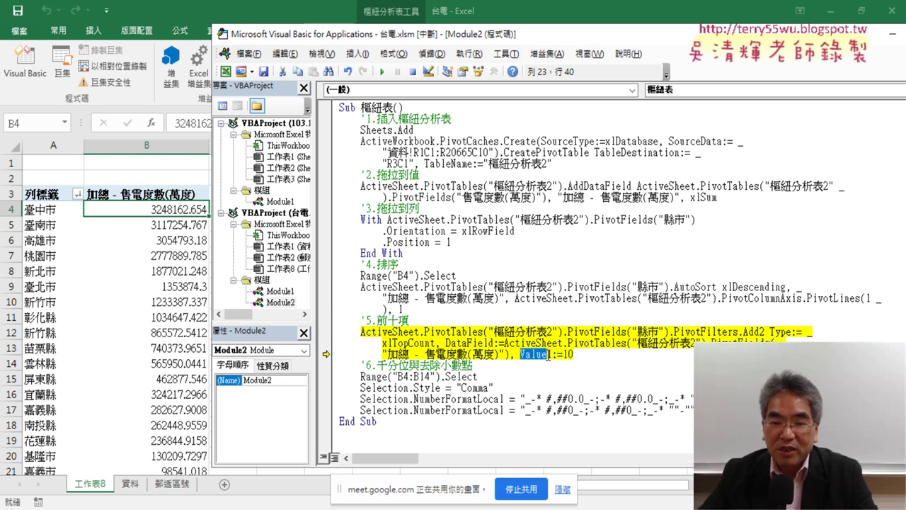
{"action": "double_click", "coordinate": [568, 354]}
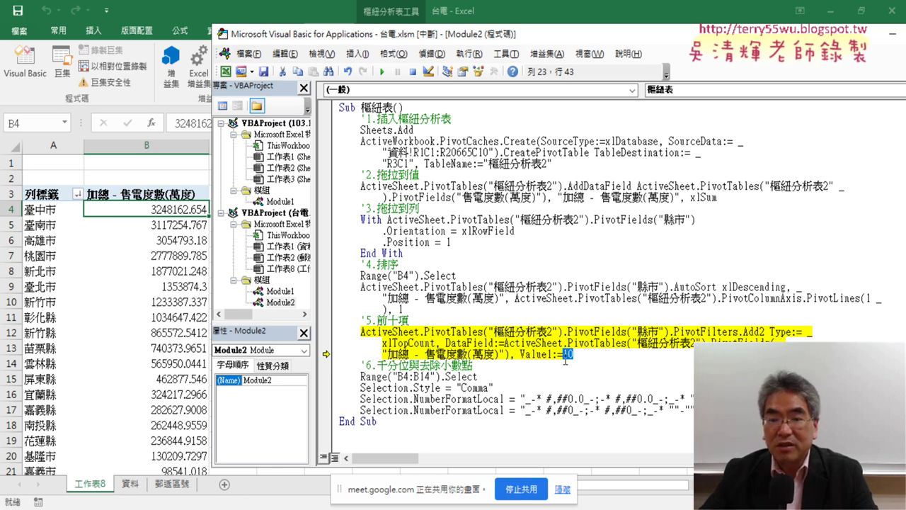
{"action": "mouse_move", "coordinate": [569, 354]}
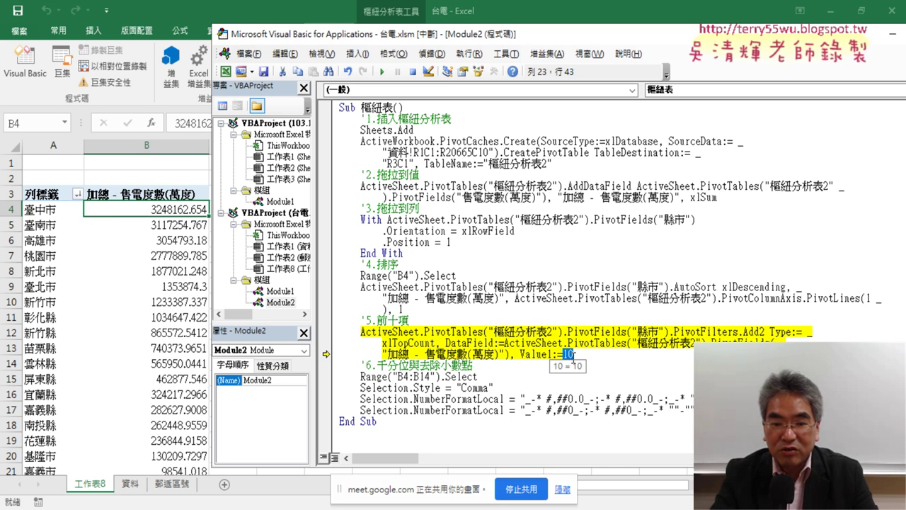
{"action": "key", "text": "F8"}
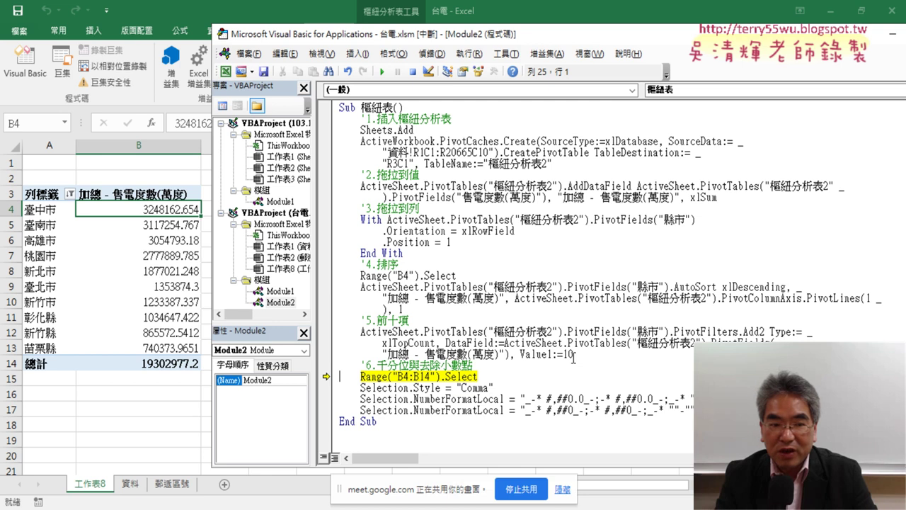
Apply comma-style whole-number formatting to B4:B14 and finish at End Sub, totalling 19,302,977
{"action": "key", "text": "F8"}
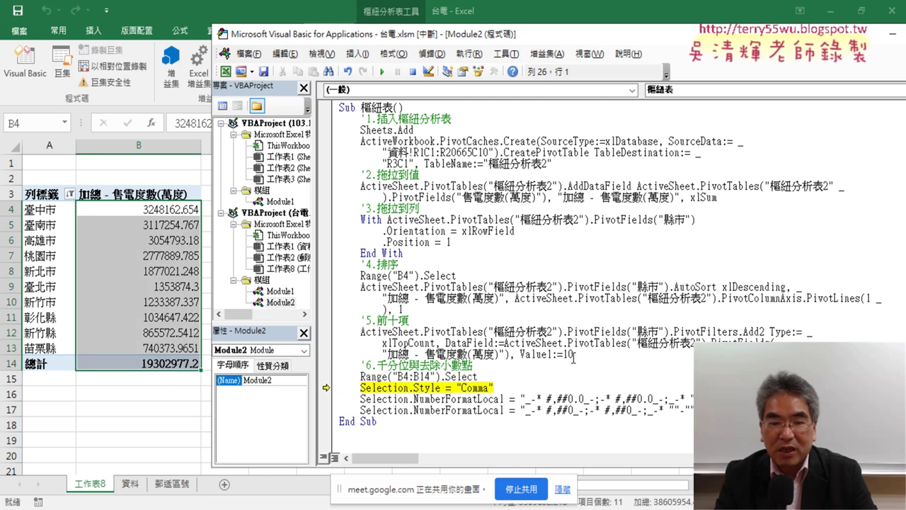
{"action": "key", "text": "F8"}
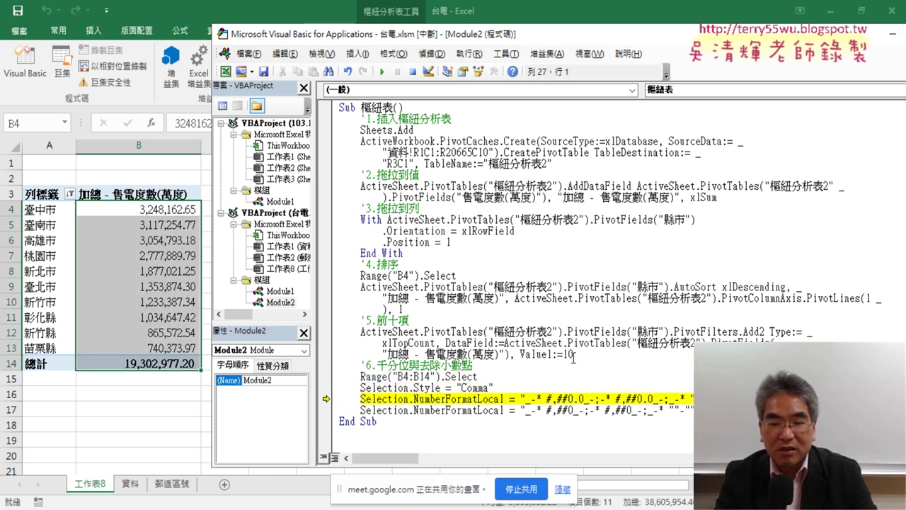
{"action": "key", "text": "F8"}
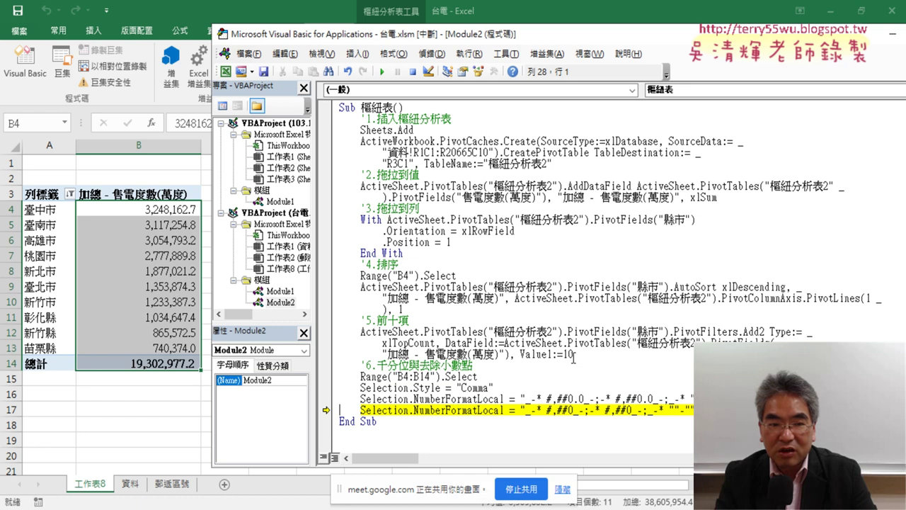
{"action": "key", "text": "F8"}
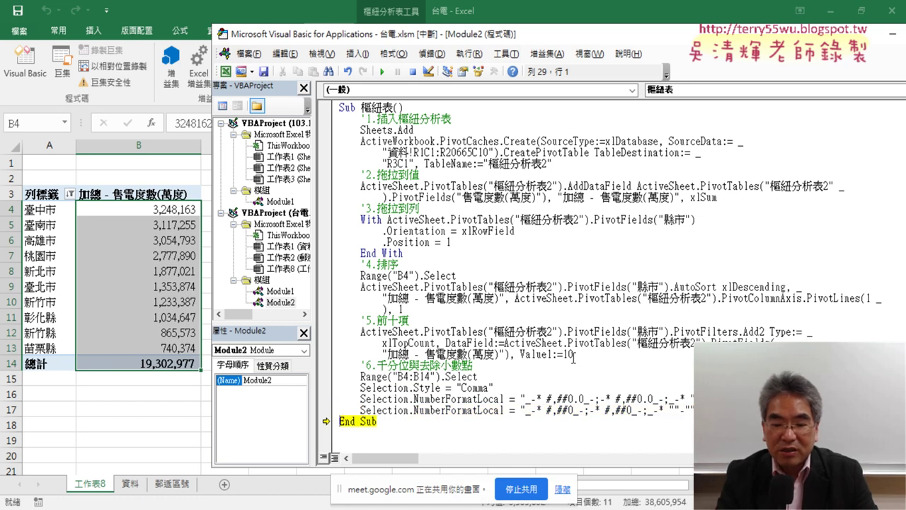
{"action": "key", "text": "F8"}
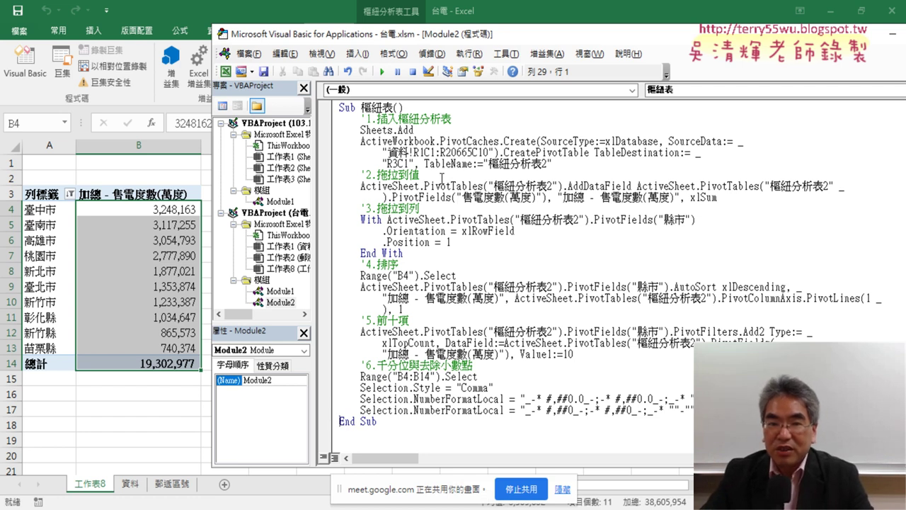
{"action": "double_click", "coordinate": [388, 163]}
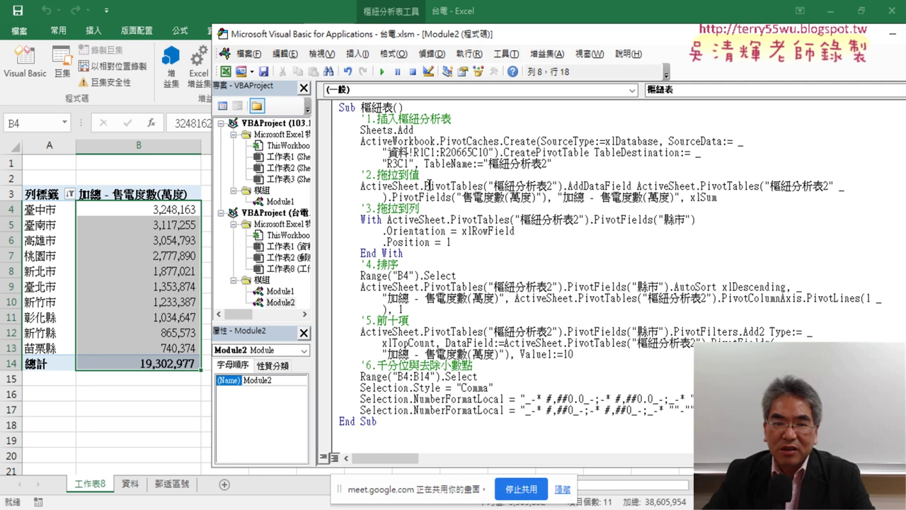
{"action": "left_click_drag", "start_coordinate": [382, 164], "coordinate": [414, 163]}
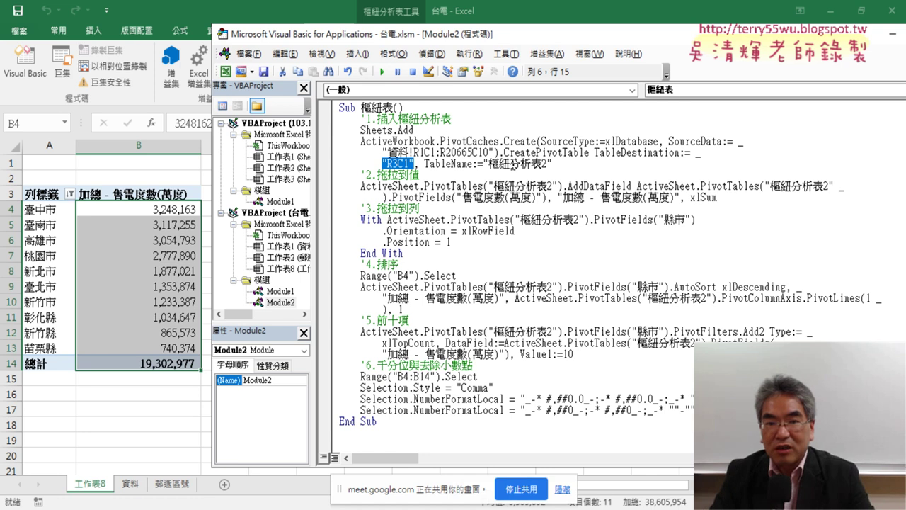
Replace "R3C1" with Range("A3") as the pivot table's TableDestination
{"action": "key", "text": "Delete"}
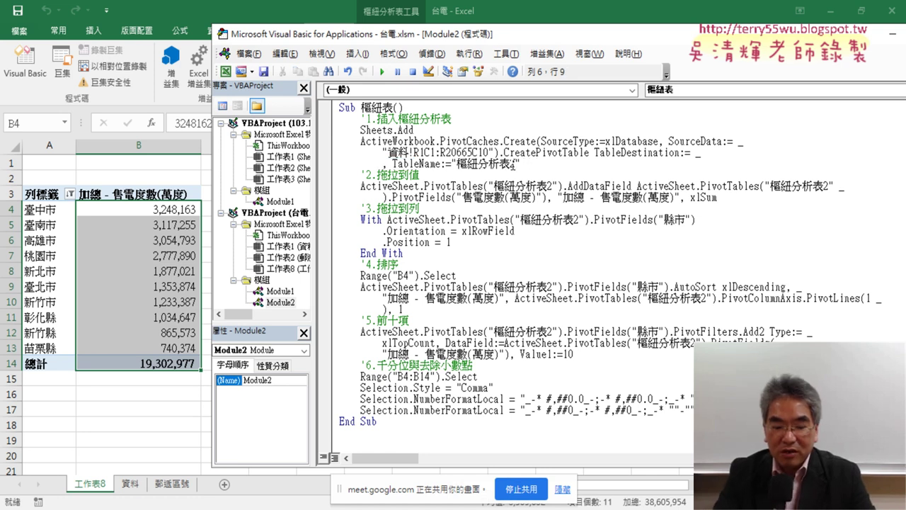
{"action": "type", "text": "r"}
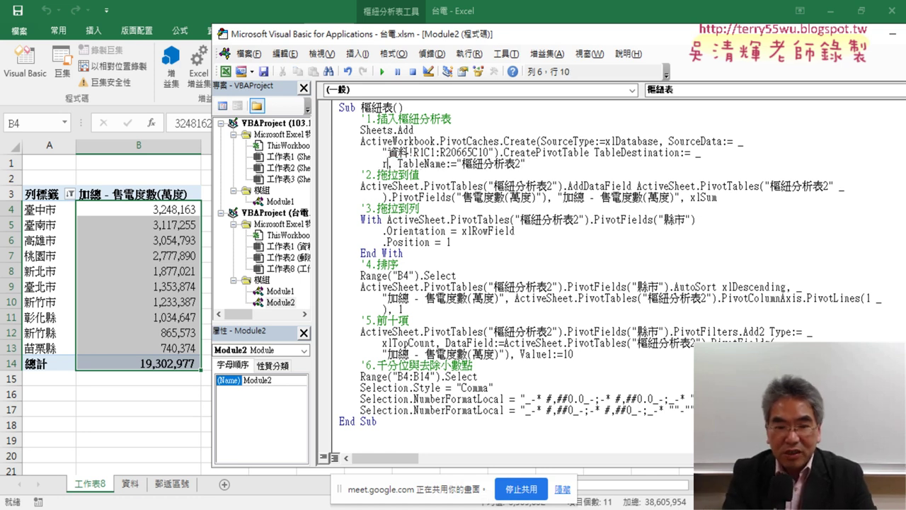
{"action": "type", "text": "ange"}
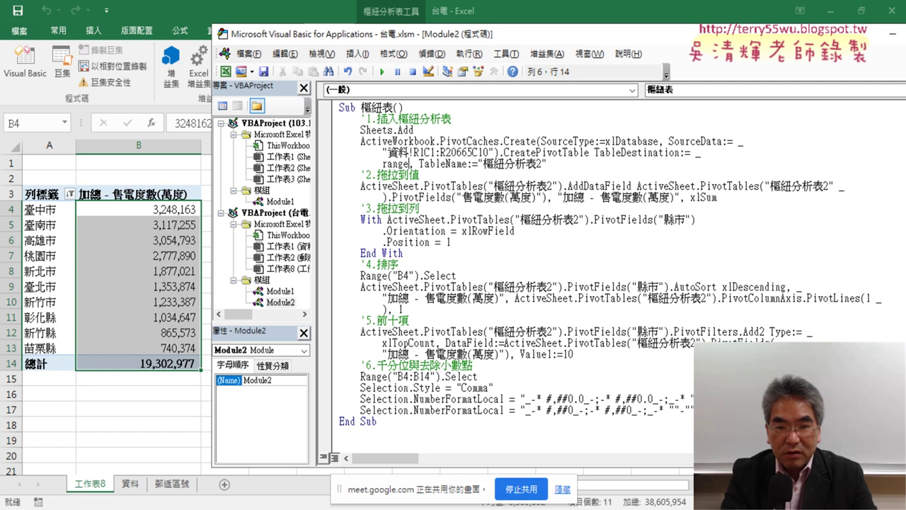
{"action": "type", "text": "("}
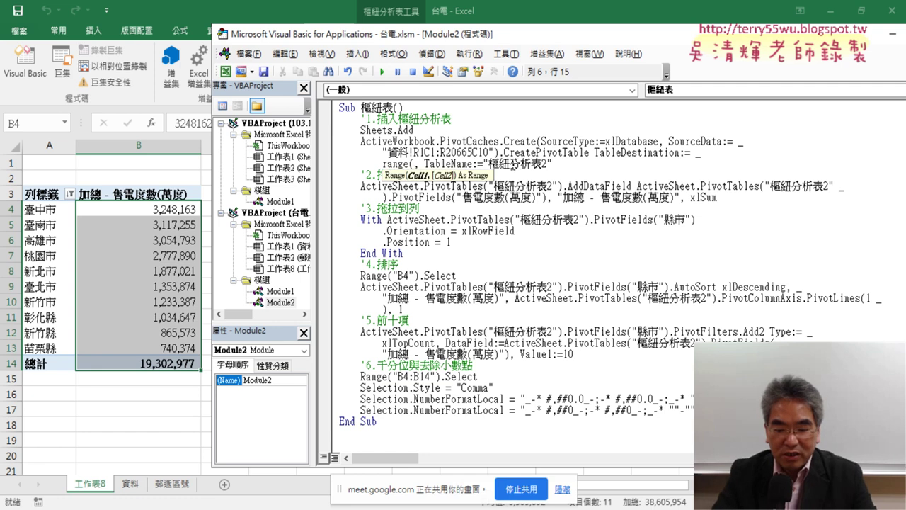
{"action": "type", "text": "\"A3"}
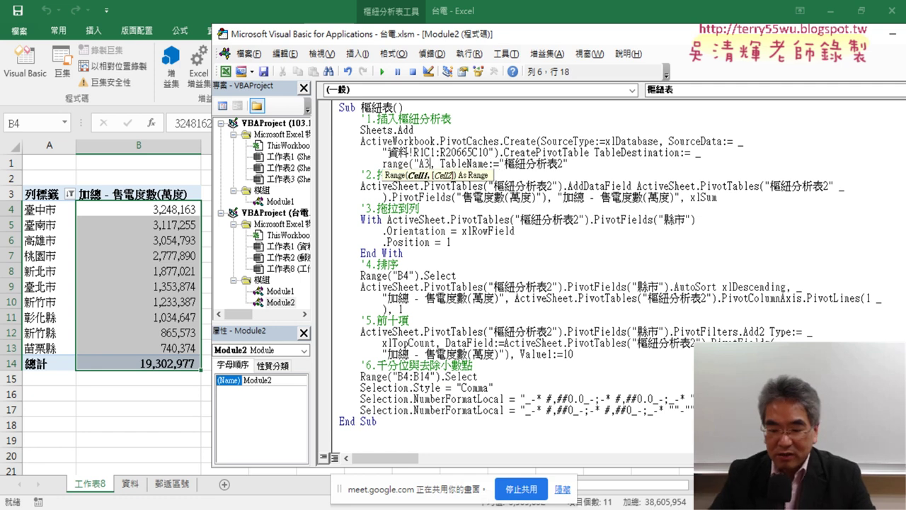
{"action": "type", "text": "\")"}
{"action": "key", "text": "Down"}
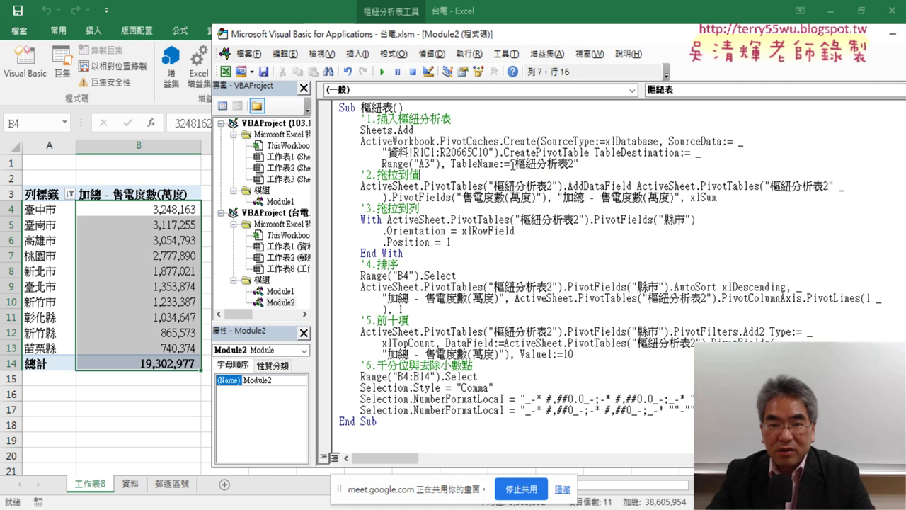
{"action": "left_click_drag", "start_coordinate": [382, 163], "coordinate": [441, 163]}
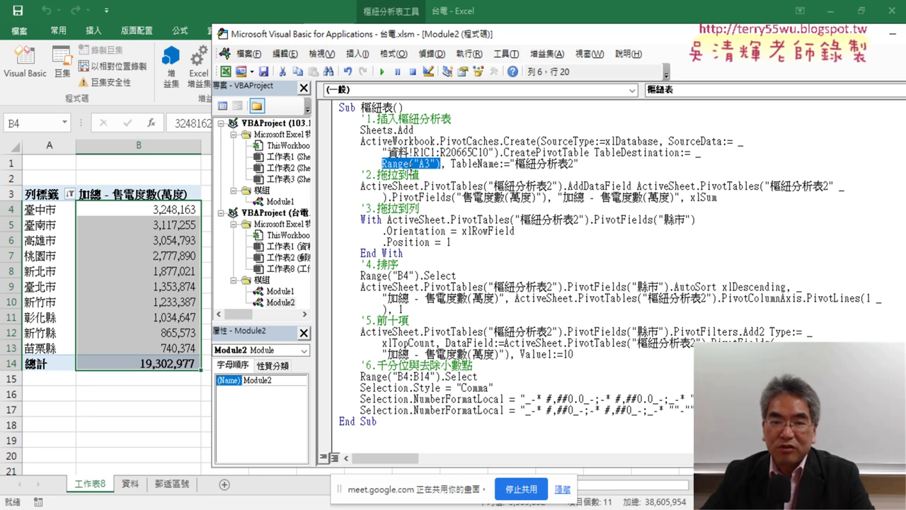
Rewrite the Range("A3") destination as the shorthand [A3]
{"action": "left_click", "coordinate": [415, 164]}
{"action": "left_click_drag", "start_coordinate": [415, 163], "coordinate": [382, 163]}
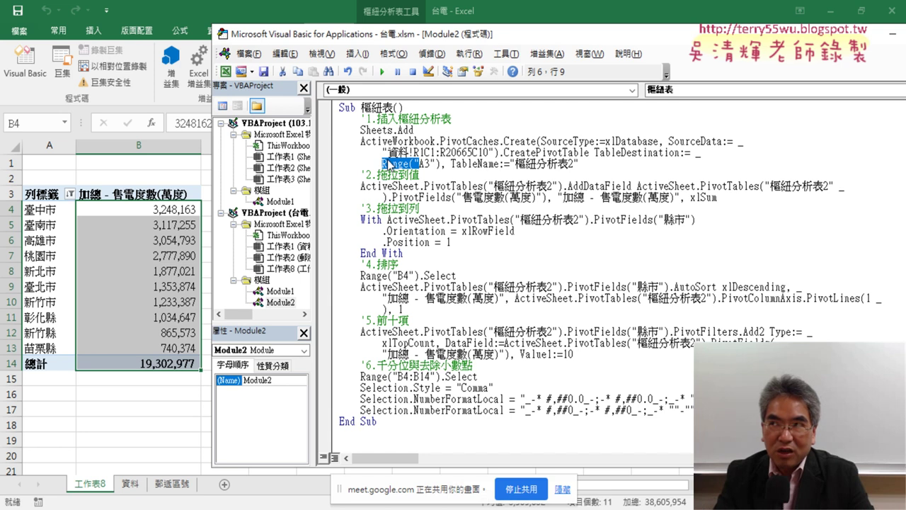
{"action": "type", "text": "["}
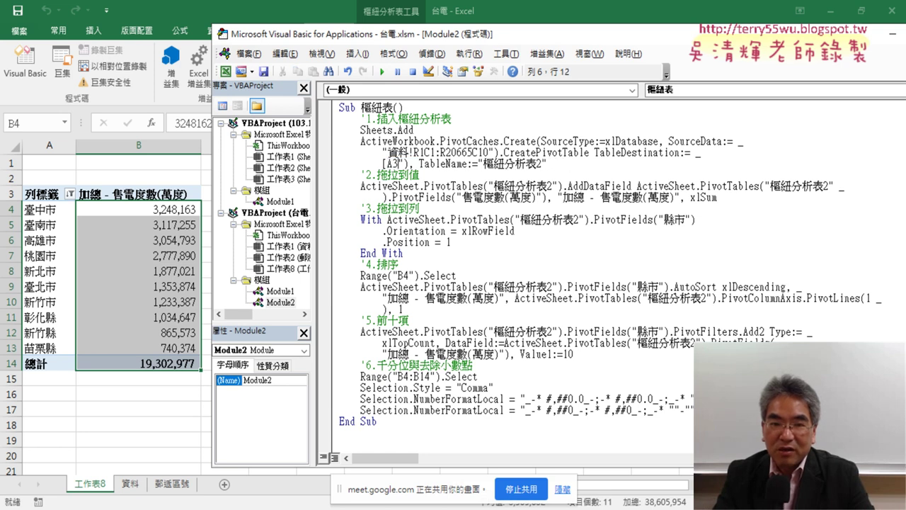
{"action": "key", "text": "Delete"}
{"action": "key", "text": "Delete"}
{"action": "type", "text": "]"}
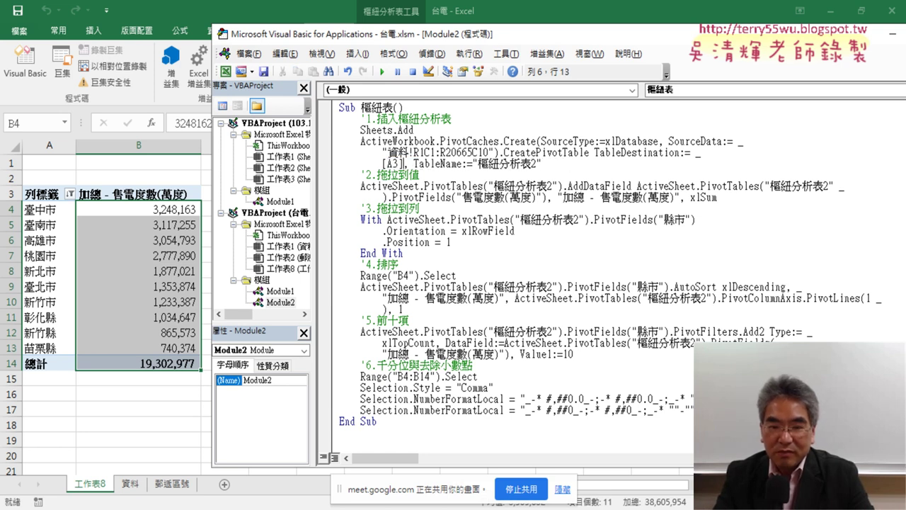
{"action": "key", "text": "Up"}
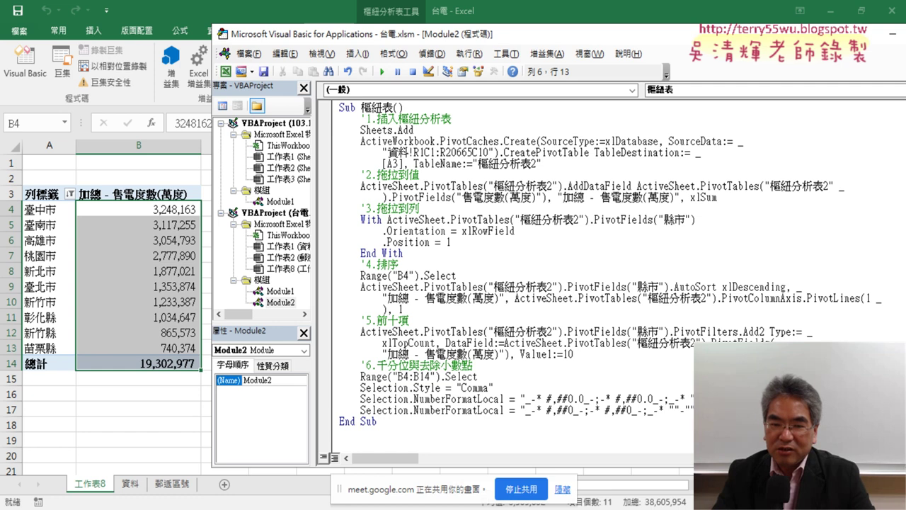
{"action": "key", "text": "shift+Left"}
{"action": "key", "text": "shift+Left"}
{"action": "key", "text": "shift+Left"}
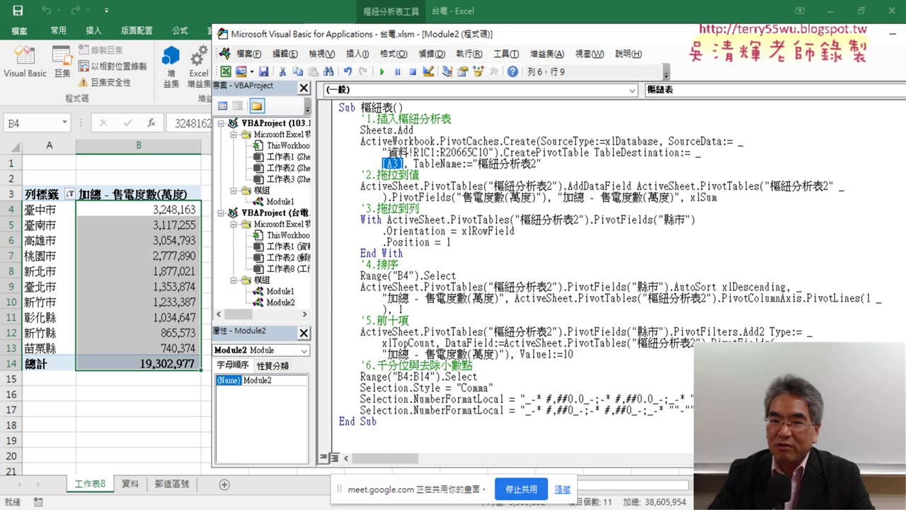
{"action": "left_click", "coordinate": [427, 220]}
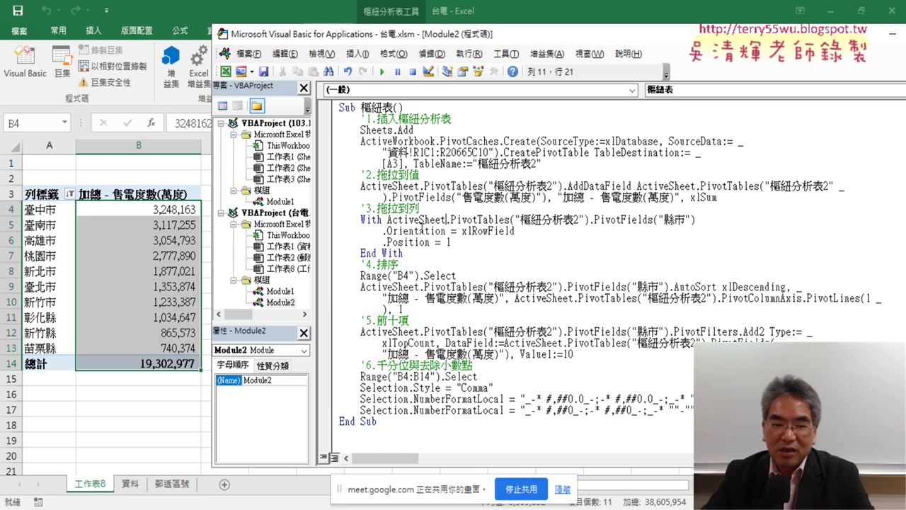
Delete the old pivot sheet 工作表8 and confirm the deletion
{"action": "right_click", "coordinate": [92, 488]}
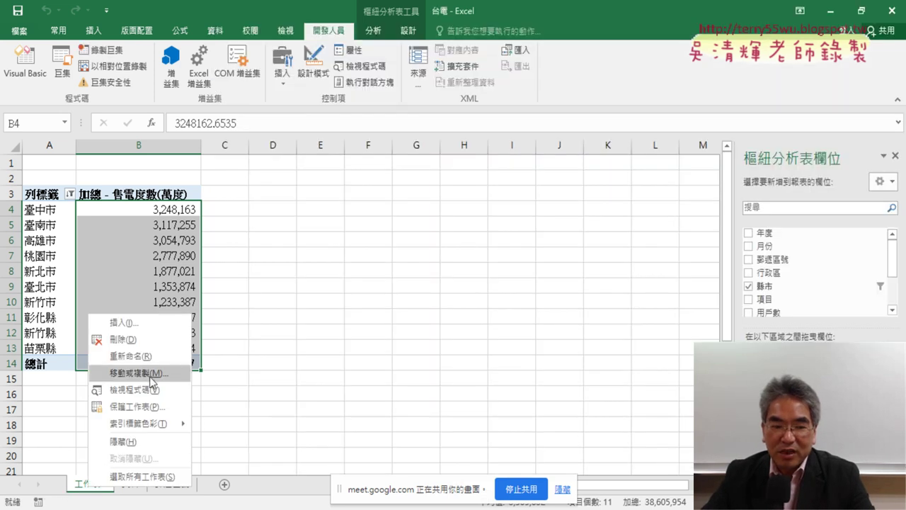
{"action": "left_click", "coordinate": [154, 339]}
{"action": "left_click", "coordinate": [420, 298]}
Back in the VBA editor, step into the macro with F8, pointing out the [A3] destination
{"action": "key", "text": "alt+F11"}
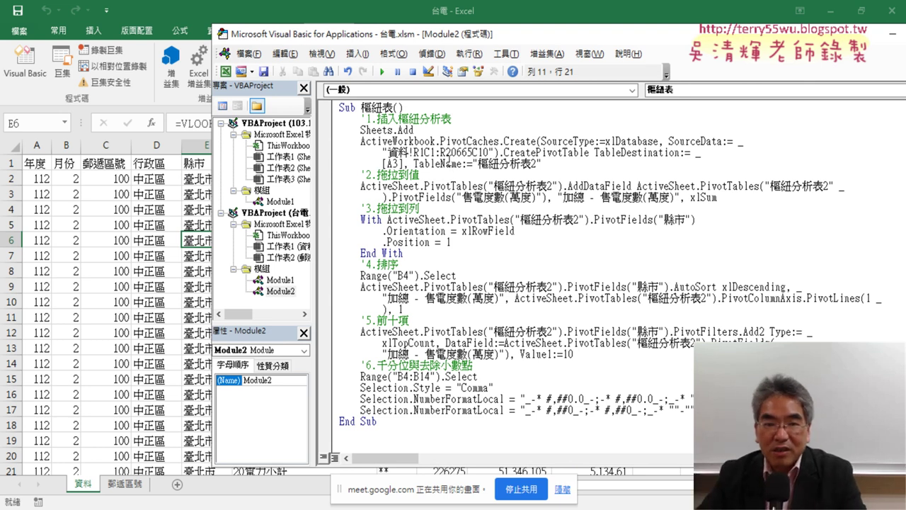
{"action": "left_click_drag", "start_coordinate": [403, 164], "coordinate": [382, 163]}
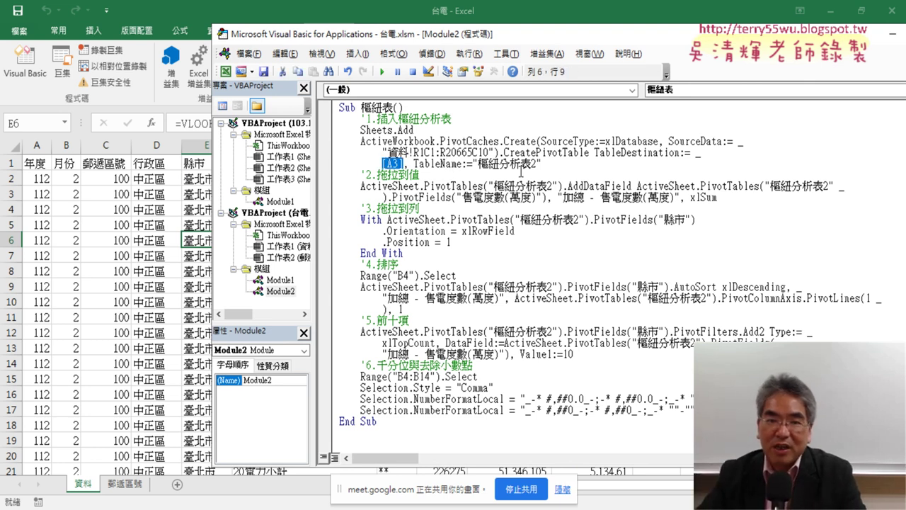
{"action": "left_click", "coordinate": [494, 163]}
{"action": "key", "text": "F8"}
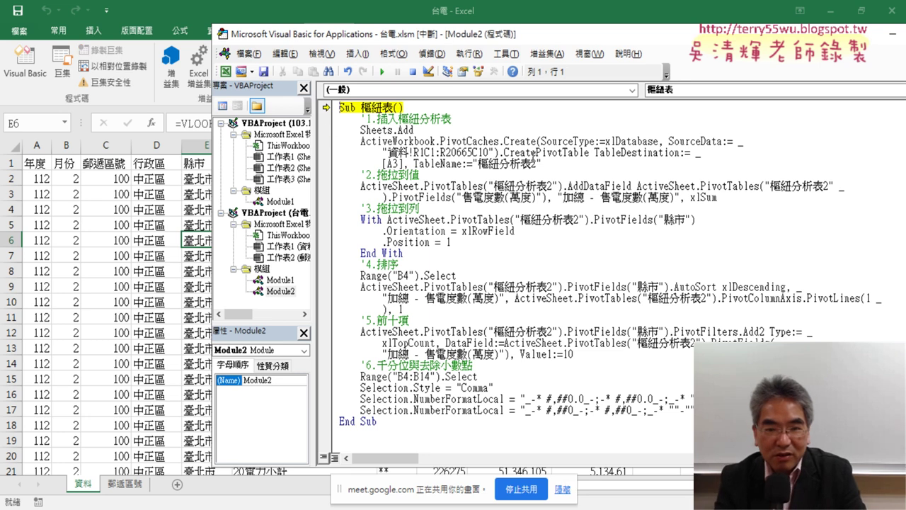
{"action": "key", "text": "F8"}
{"action": "key", "text": "F8"}
{"action": "key", "text": "F8"}
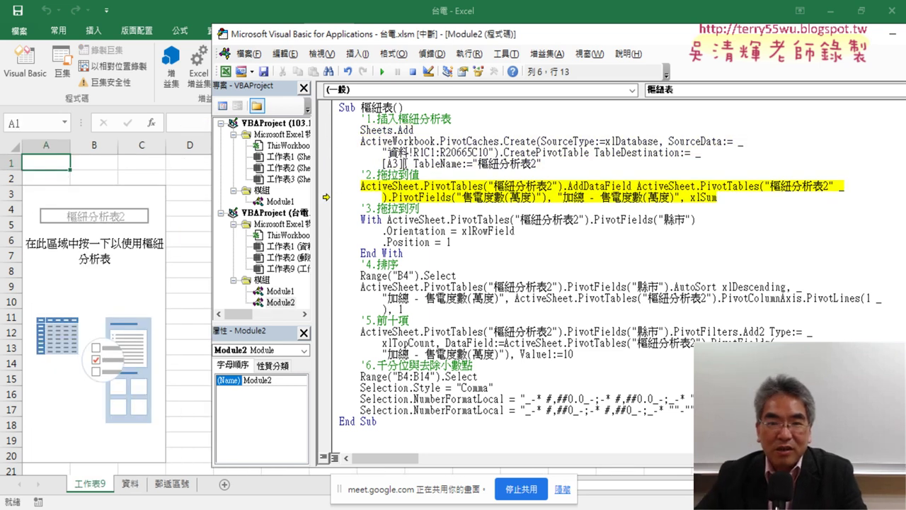
Review the source range 資料!R1C1:R20665C10, then run the macro to finish the pivot on 工作表9
{"action": "left_click_drag", "start_coordinate": [404, 163], "coordinate": [383, 164]}
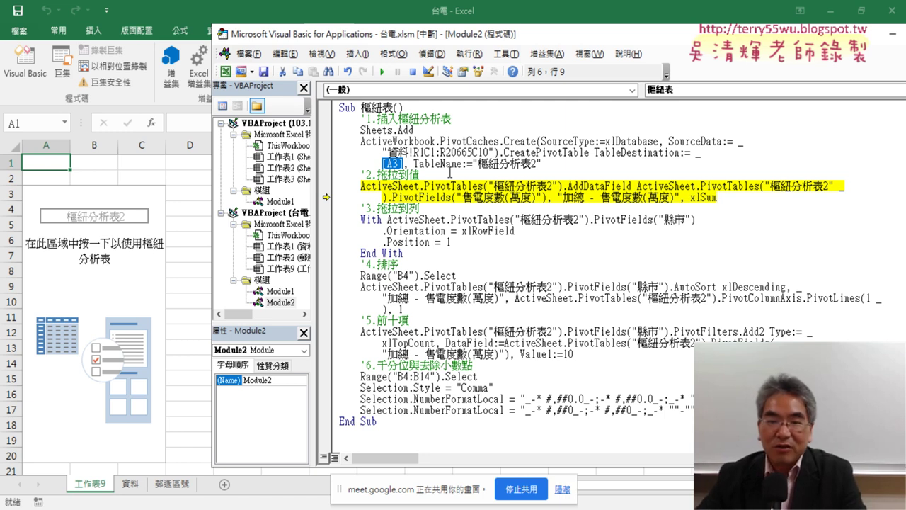
{"action": "left_click", "coordinate": [494, 152]}
{"action": "left_click_drag", "start_coordinate": [495, 152], "coordinate": [383, 153]}
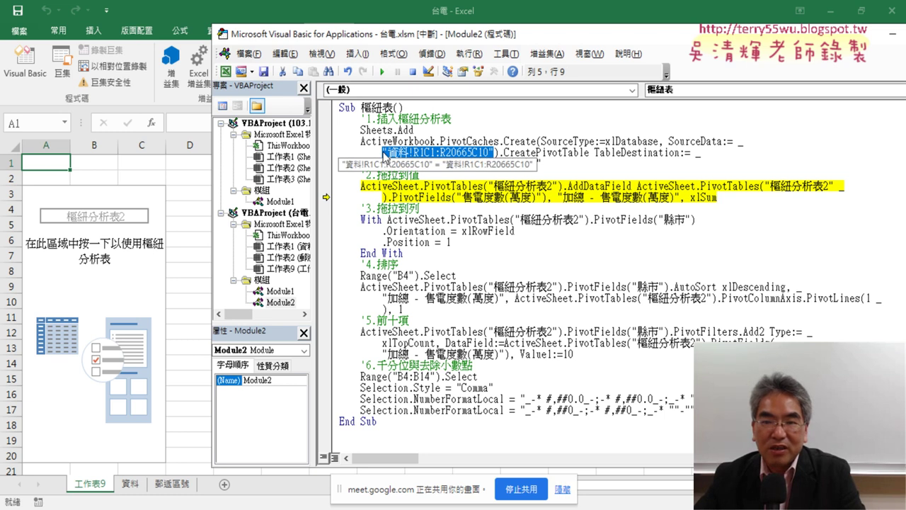
{"action": "left_click", "coordinate": [475, 278]}
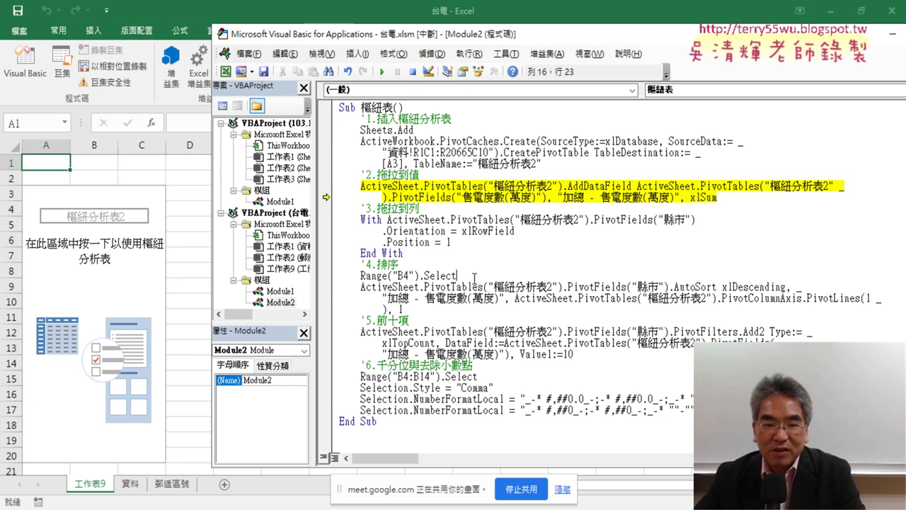
{"action": "left_click", "coordinate": [381, 71]}
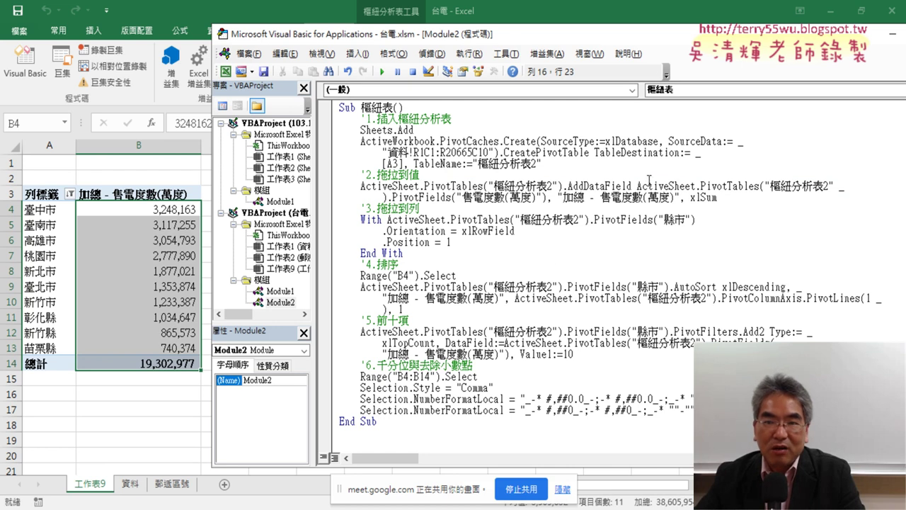
Narrow the VBA editor and move it right so the 工作表9 pivot table is visible
{"action": "left_click_drag", "start_coordinate": [647, 35], "coordinate": [522, 34]}
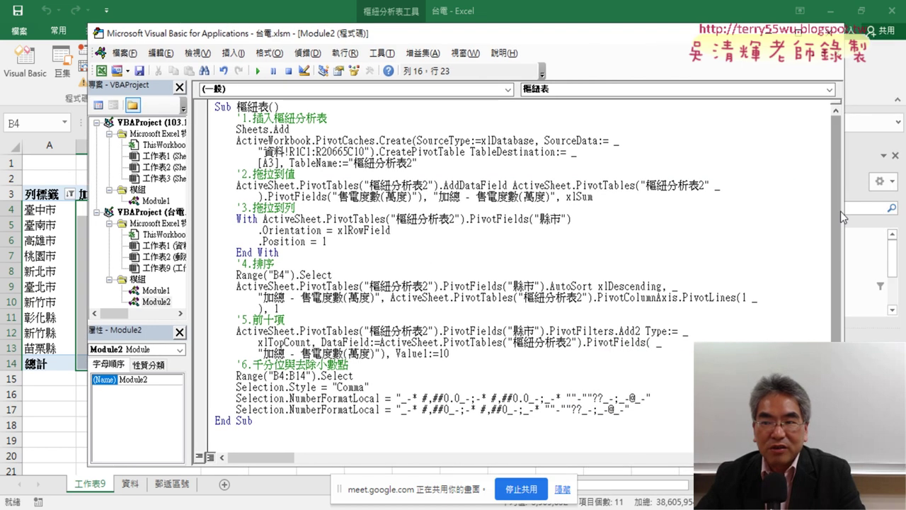
{"action": "left_click_drag", "start_coordinate": [842, 212], "coordinate": [697, 212]}
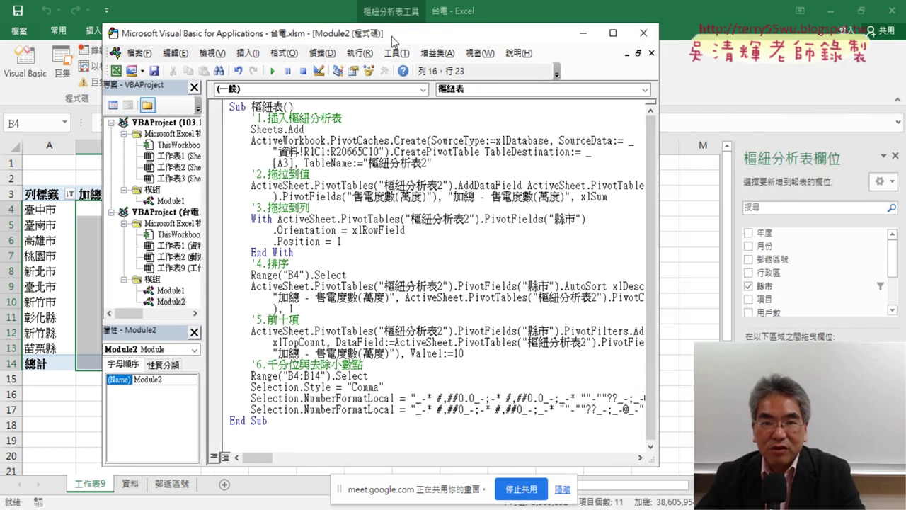
{"action": "left_click_drag", "start_coordinate": [384, 39], "coordinate": [678, 51]}
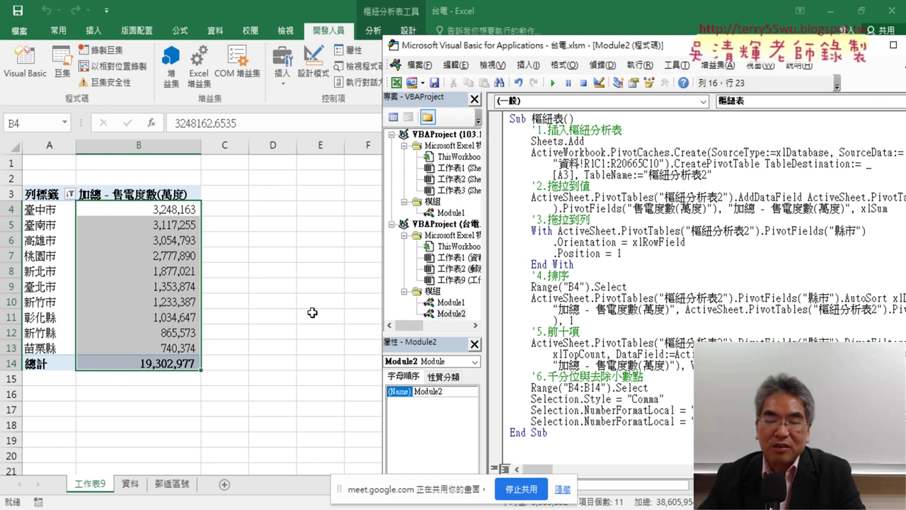